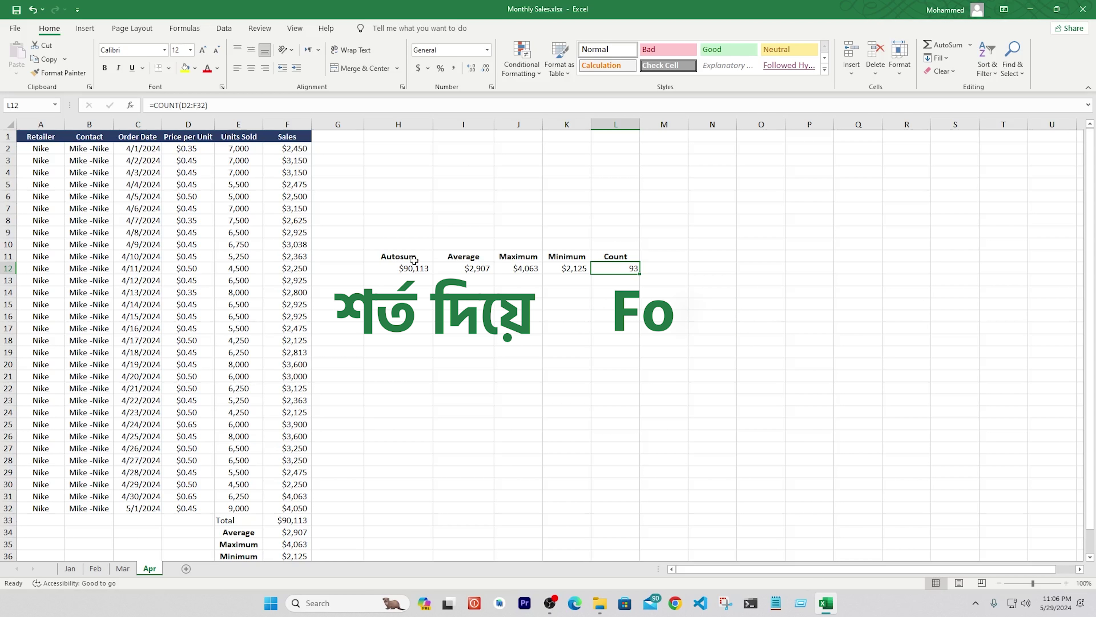
# Step: Format the summary block H11:L12 with a blue font color and make all its labels and values bold
pyautogui.moveTo(415, 262); pyautogui.dragTo(610, 267)
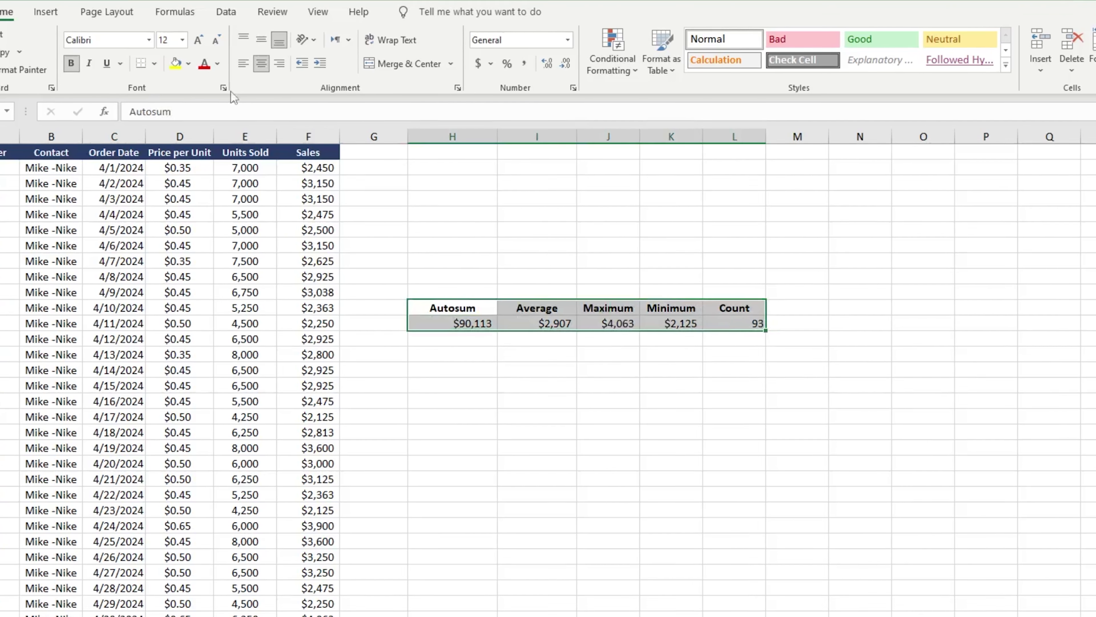
pyautogui.click(217, 68)
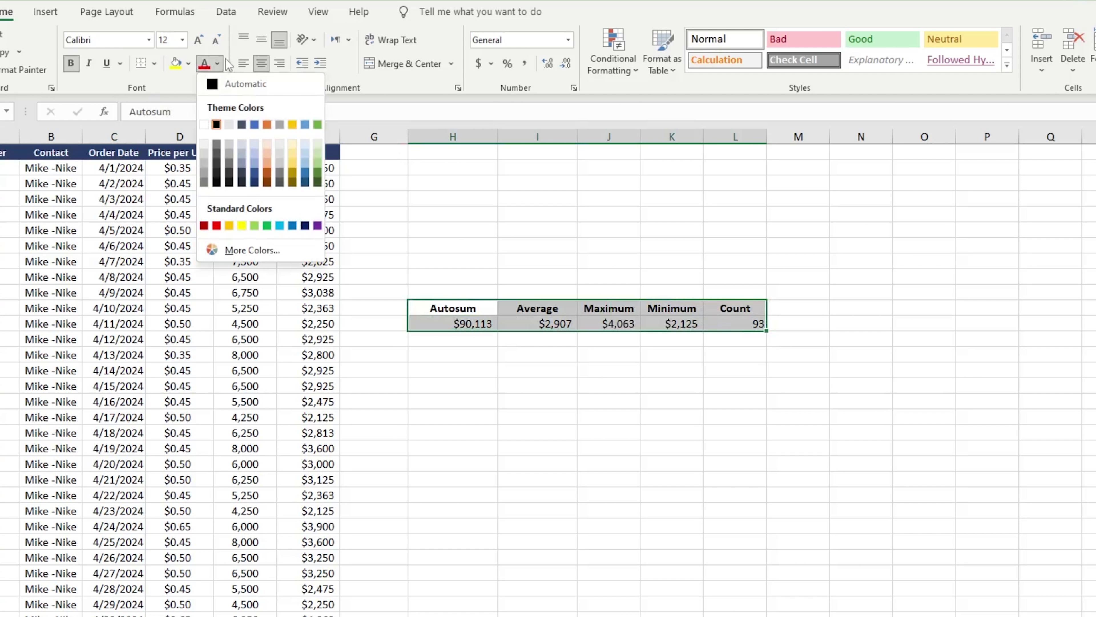
pyautogui.click(253, 125)
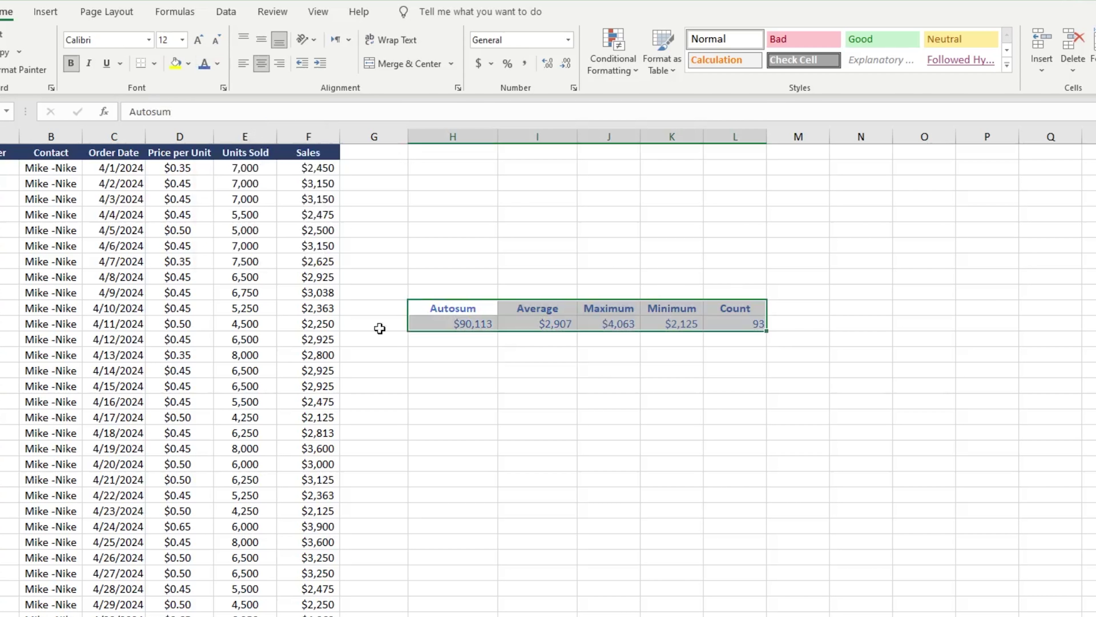
pyautogui.click(71, 64)
pyautogui.click(71, 64)
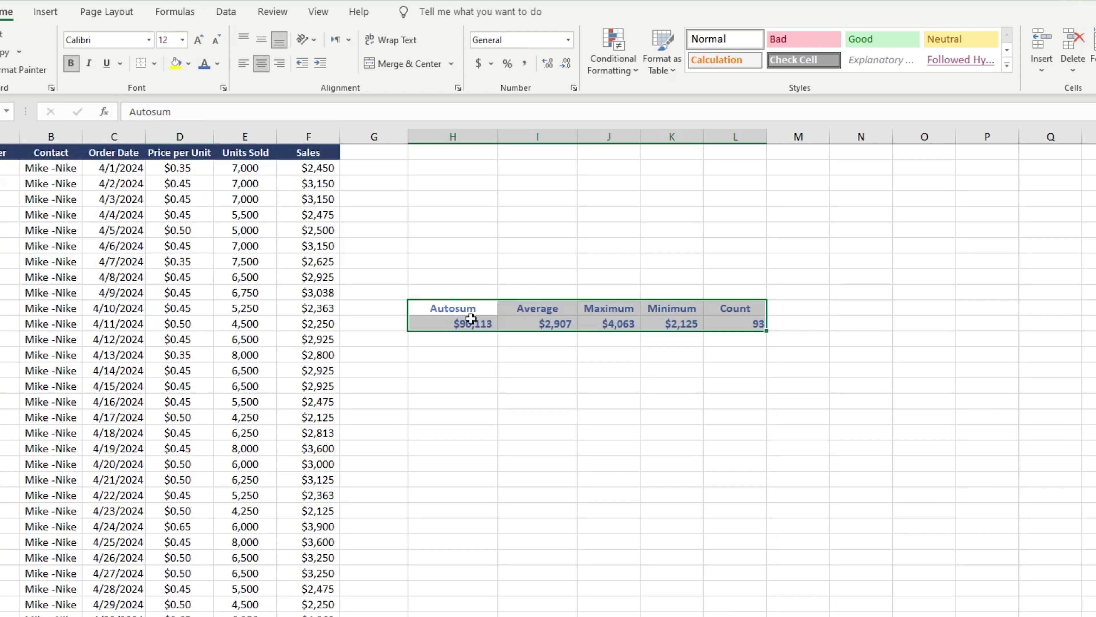
pyautogui.click(725, 417)
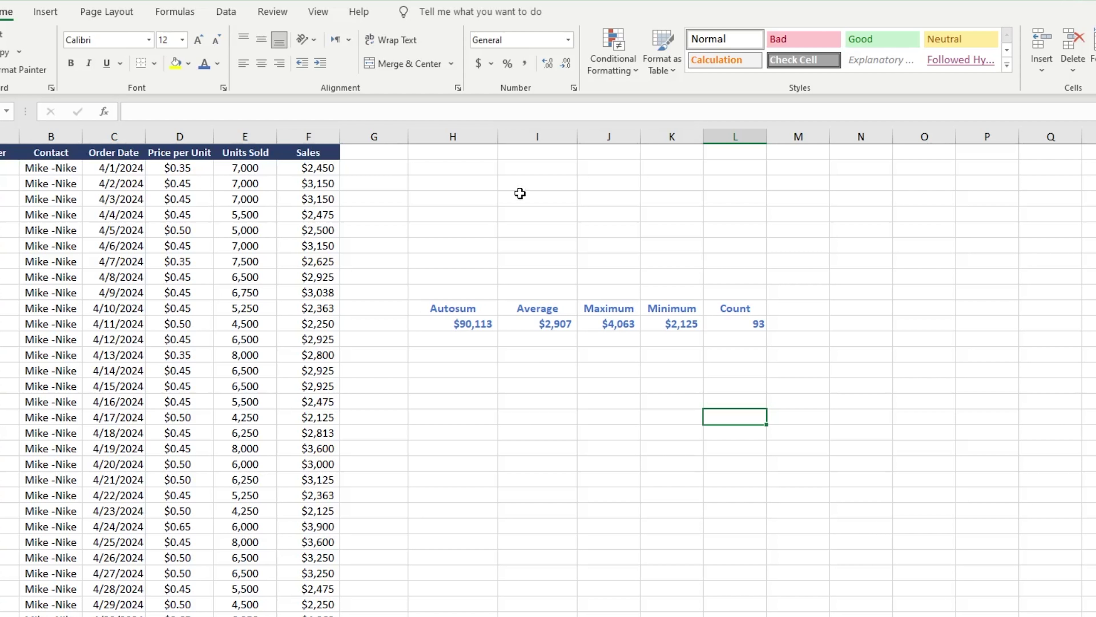
# Step: Examine the Highlight Cells Rules options and the individual values in the Sales column
pyautogui.click(611, 63)
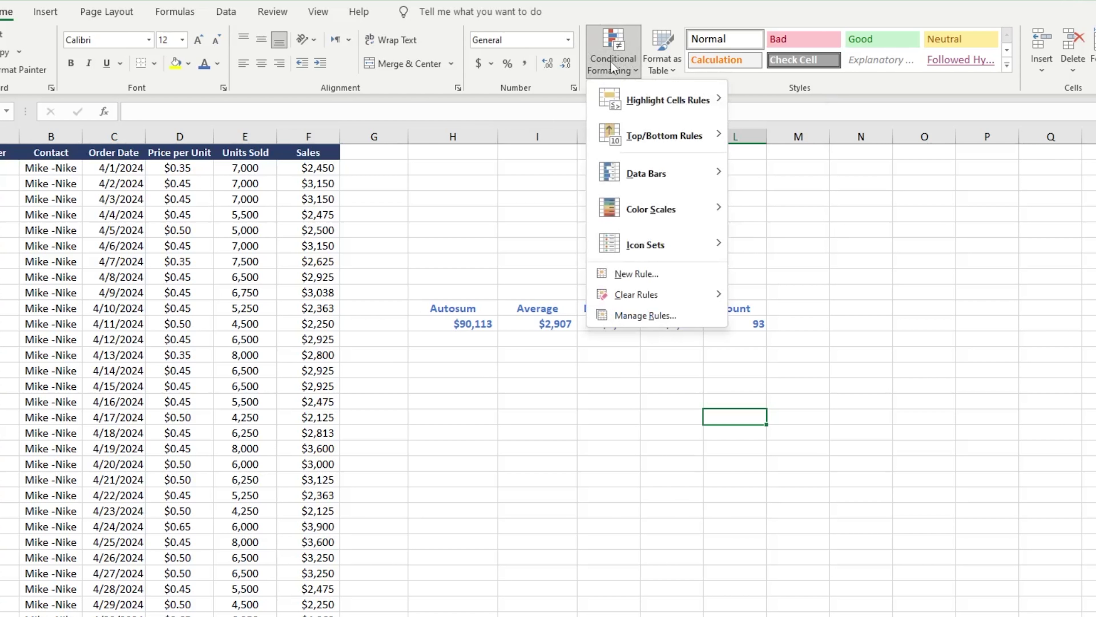
pyautogui.moveTo(632, 103)
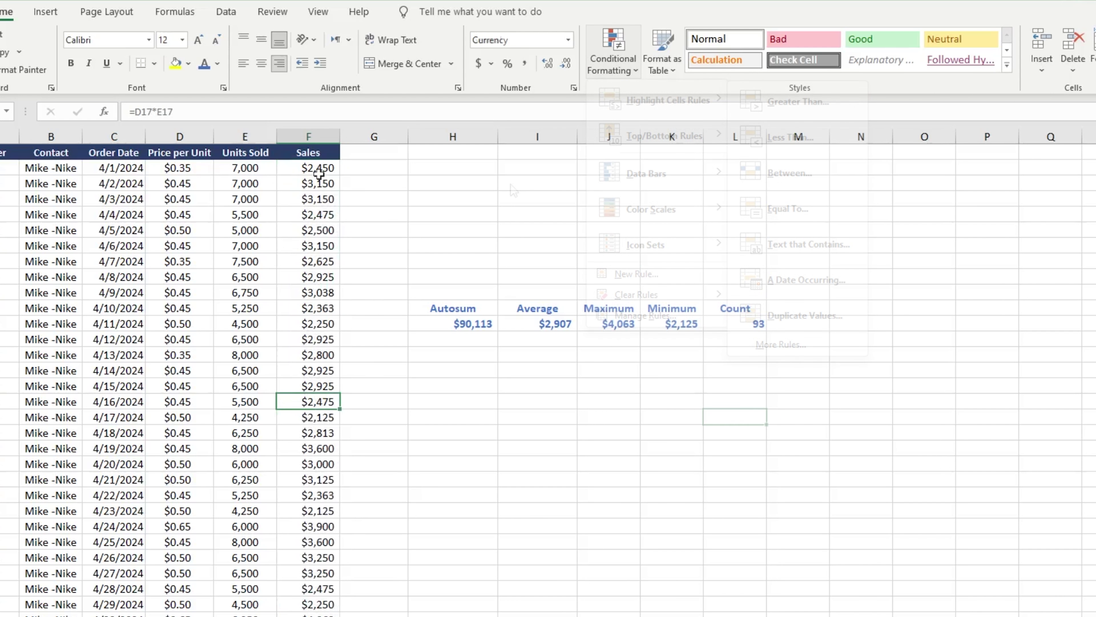
pyautogui.moveTo(318, 183); pyautogui.dragTo(338, 595)
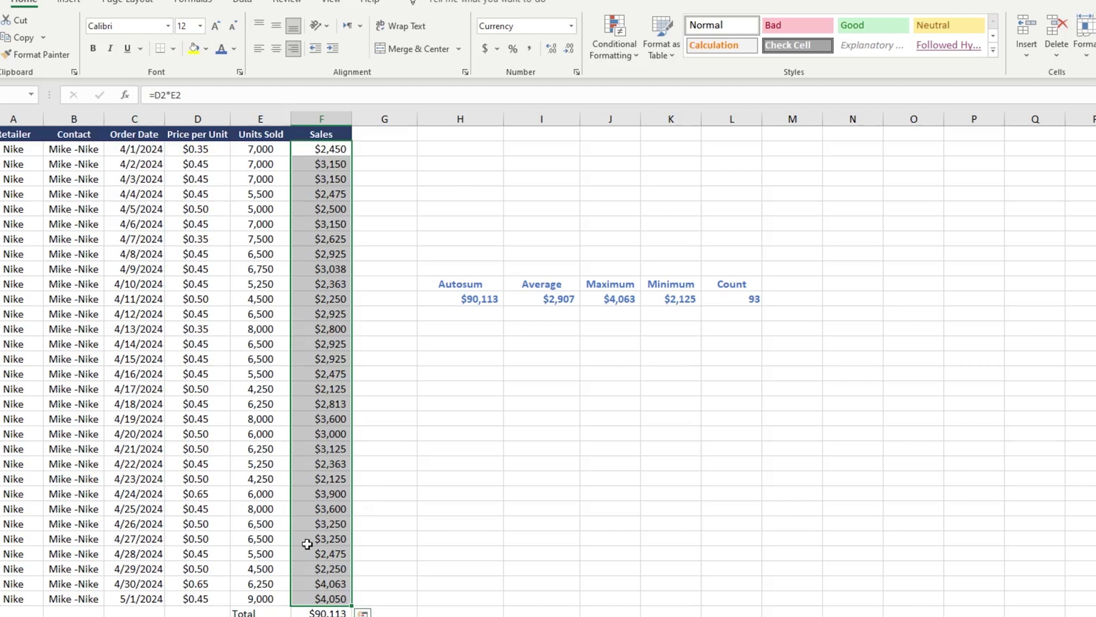
pyautogui.click(317, 152)
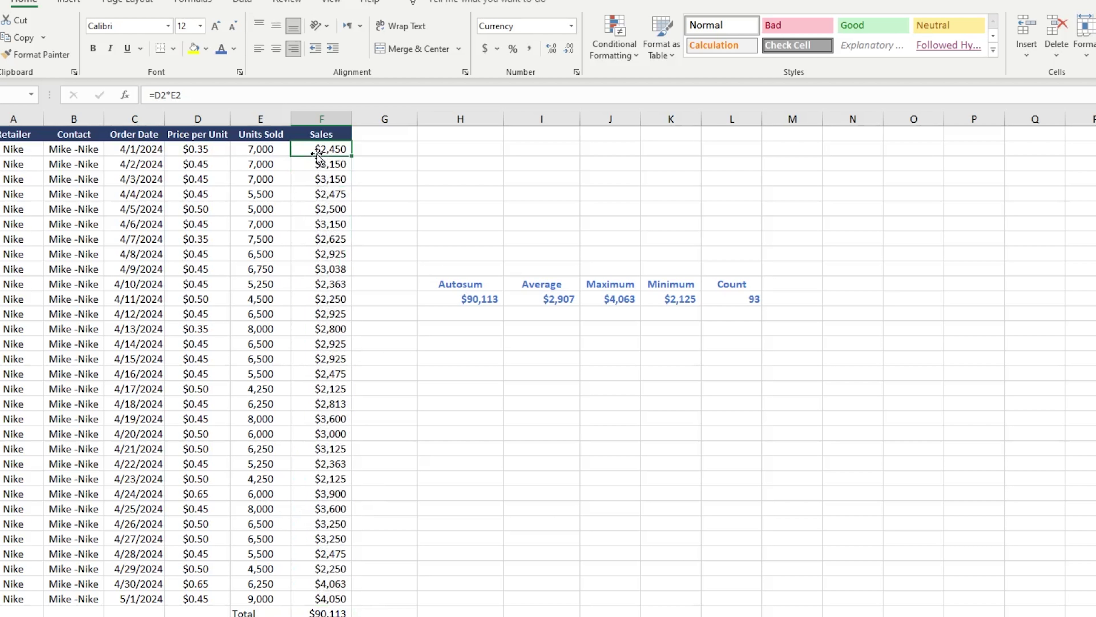
pyautogui.click(327, 161)
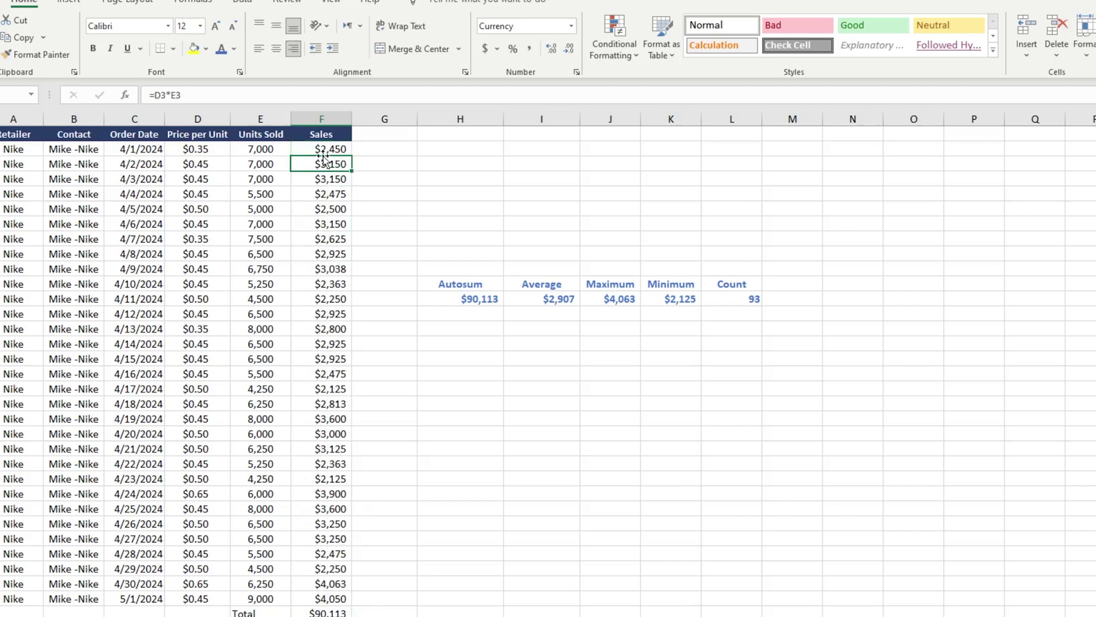
pyautogui.click(316, 206)
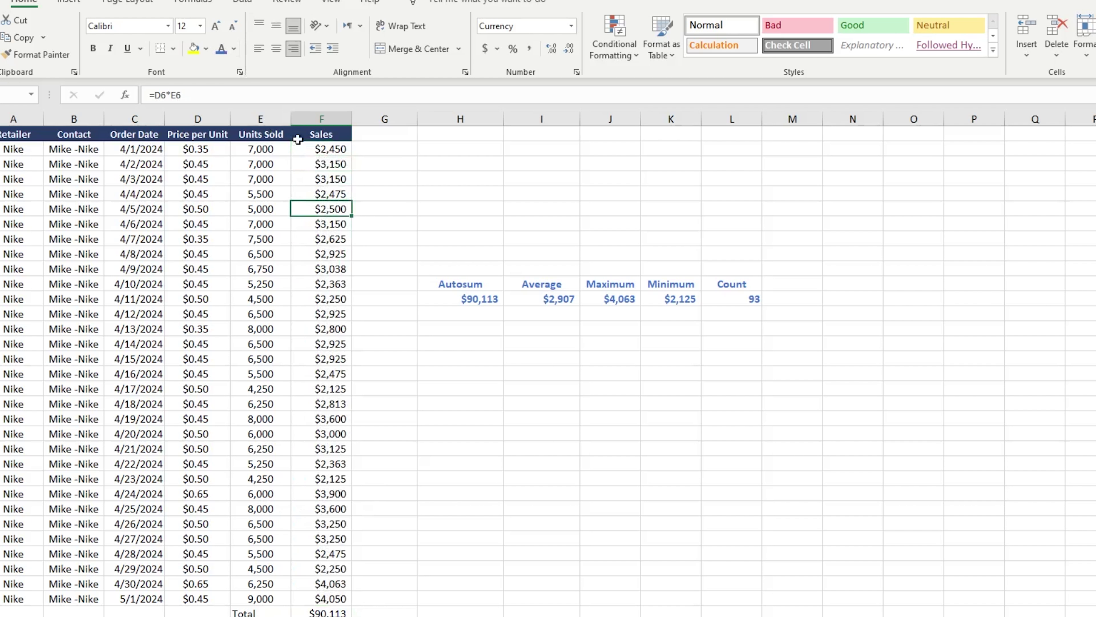
pyautogui.click(320, 253)
pyautogui.click(322, 269)
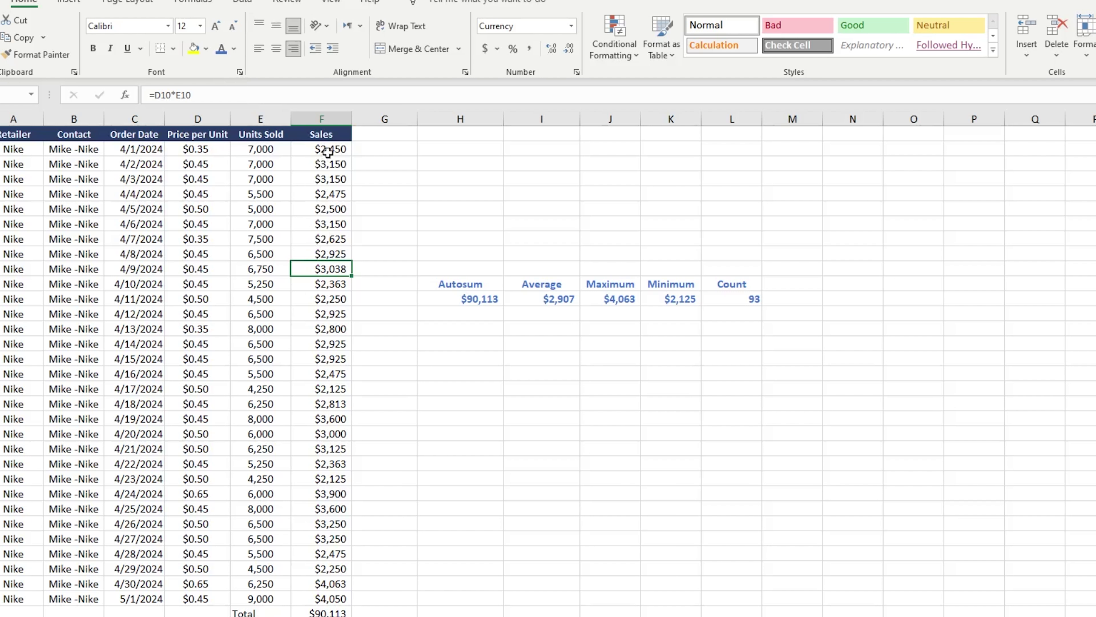
pyautogui.moveTo(328, 151); pyautogui.dragTo(318, 595)
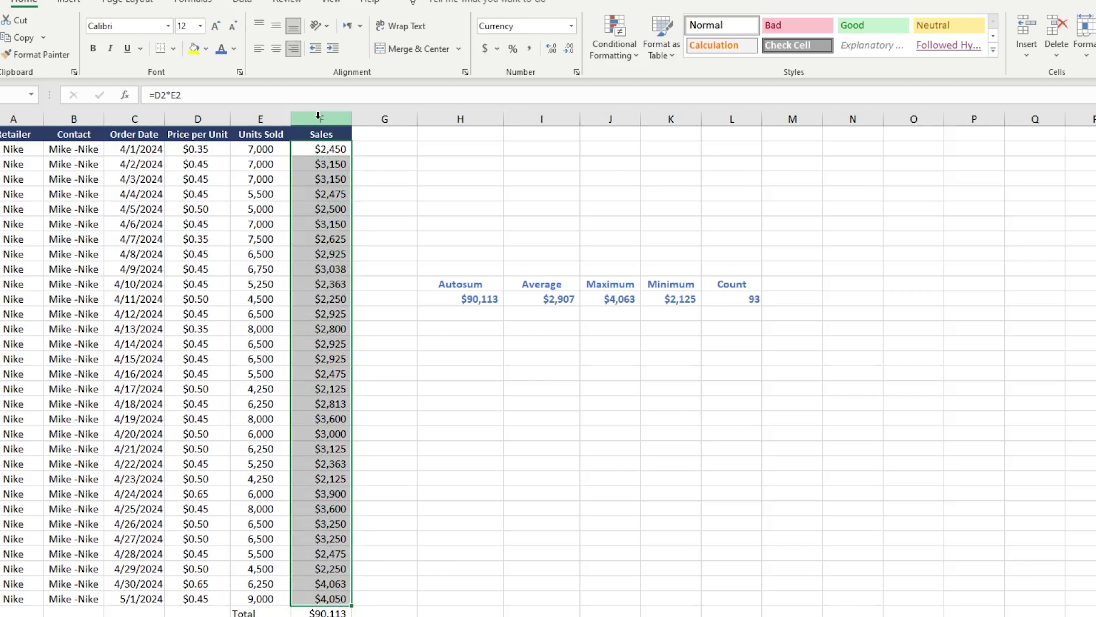
pyautogui.click(328, 118)
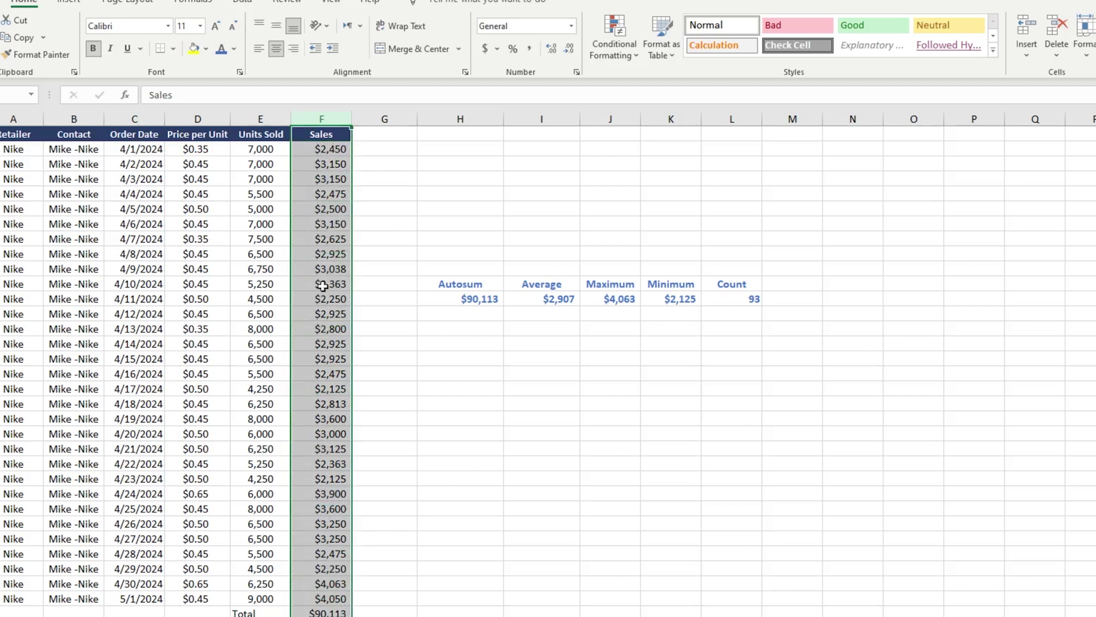
pyautogui.scroll(-8, 357, 277)
pyautogui.scroll(8, 358, 408)
# Step: Start a Greater Than highlight rule on the Sales values F2:F32 with a threshold of 3000
pyautogui.moveTo(330, 151); pyautogui.dragTo(323, 601)
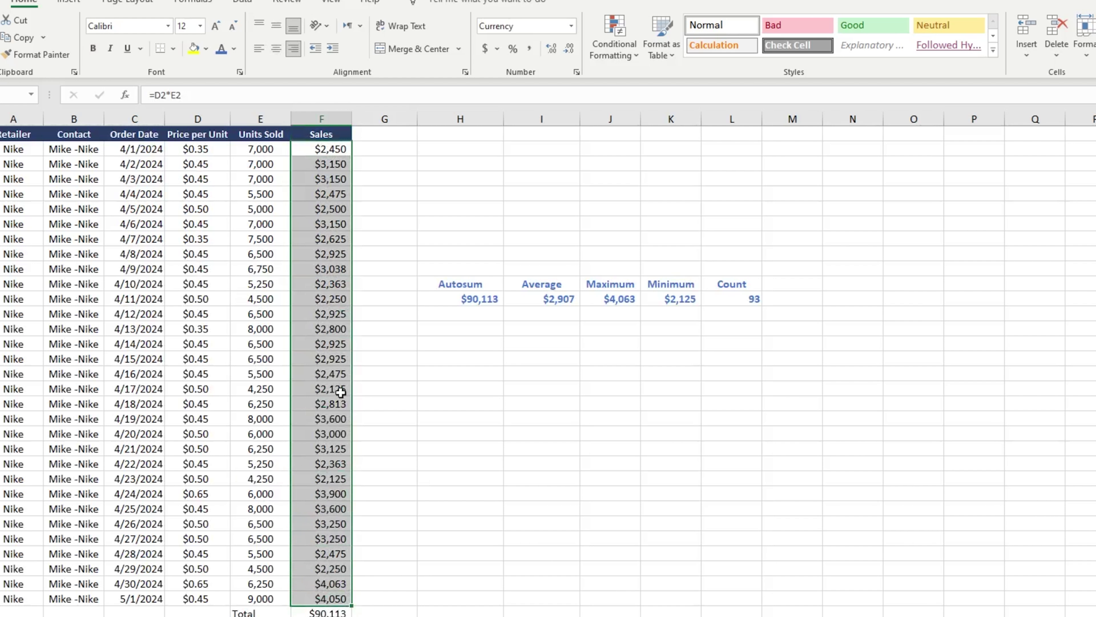
pyautogui.click(620, 53)
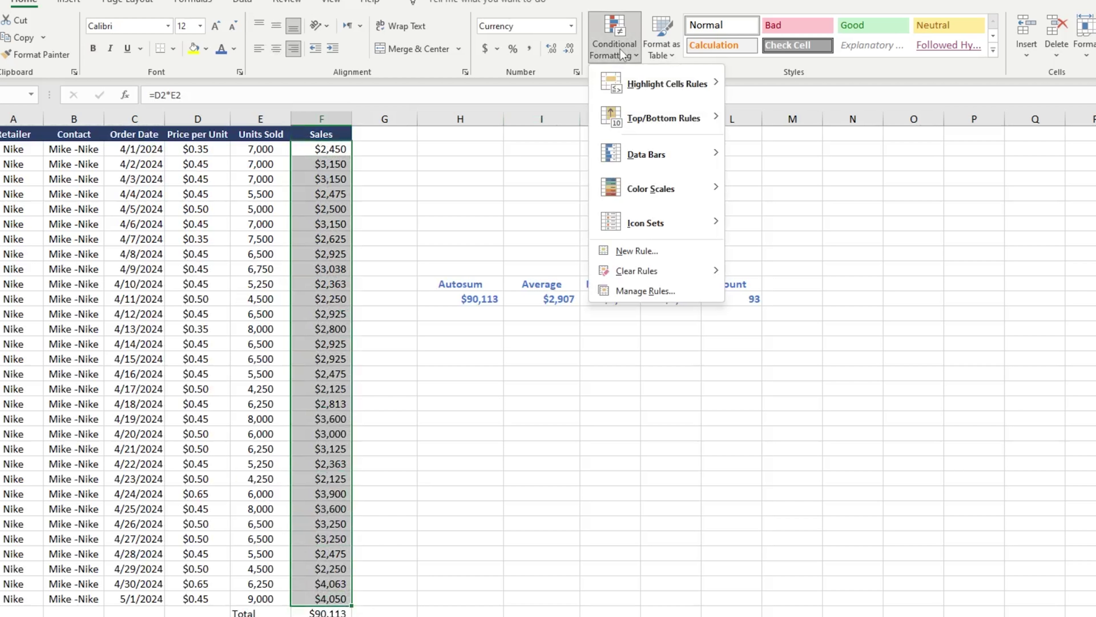
pyautogui.moveTo(656, 72)
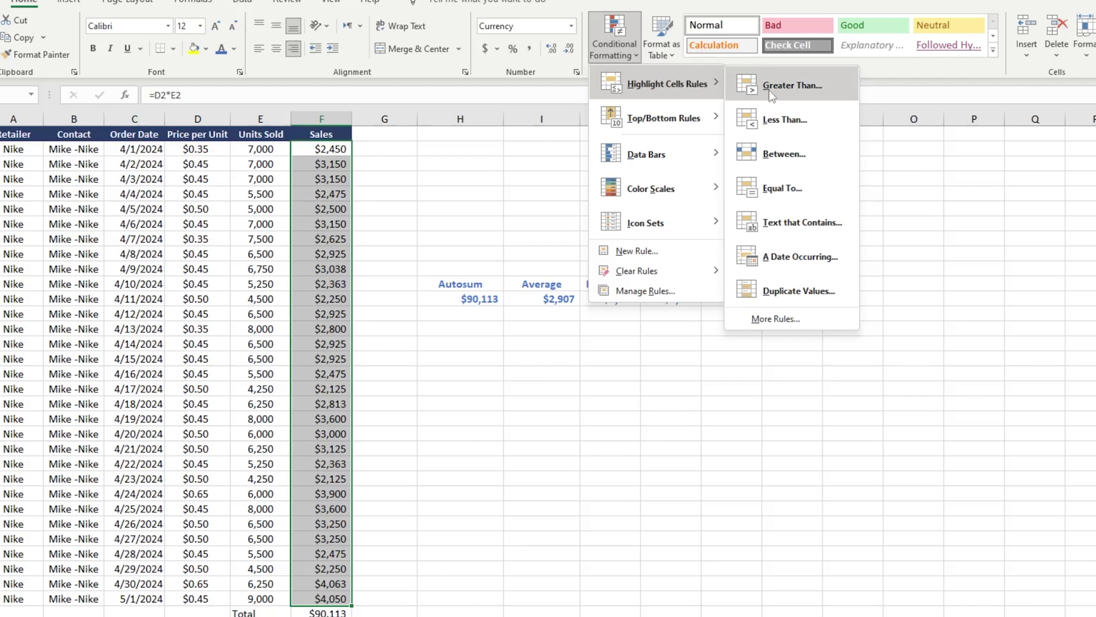
pyautogui.click(793, 85)
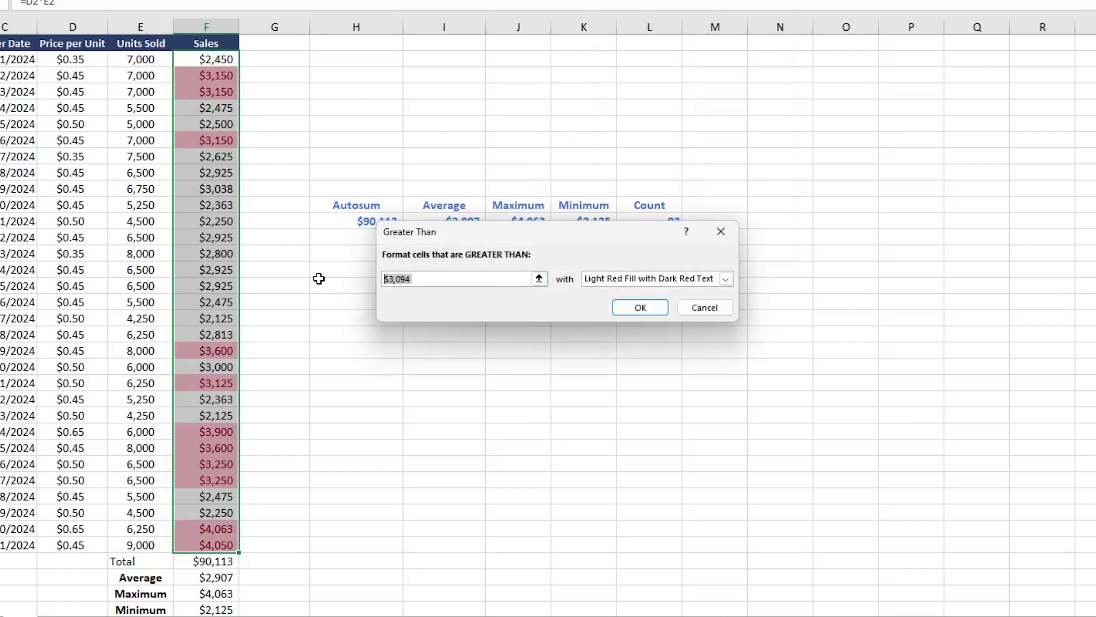
pyautogui.write('3000')
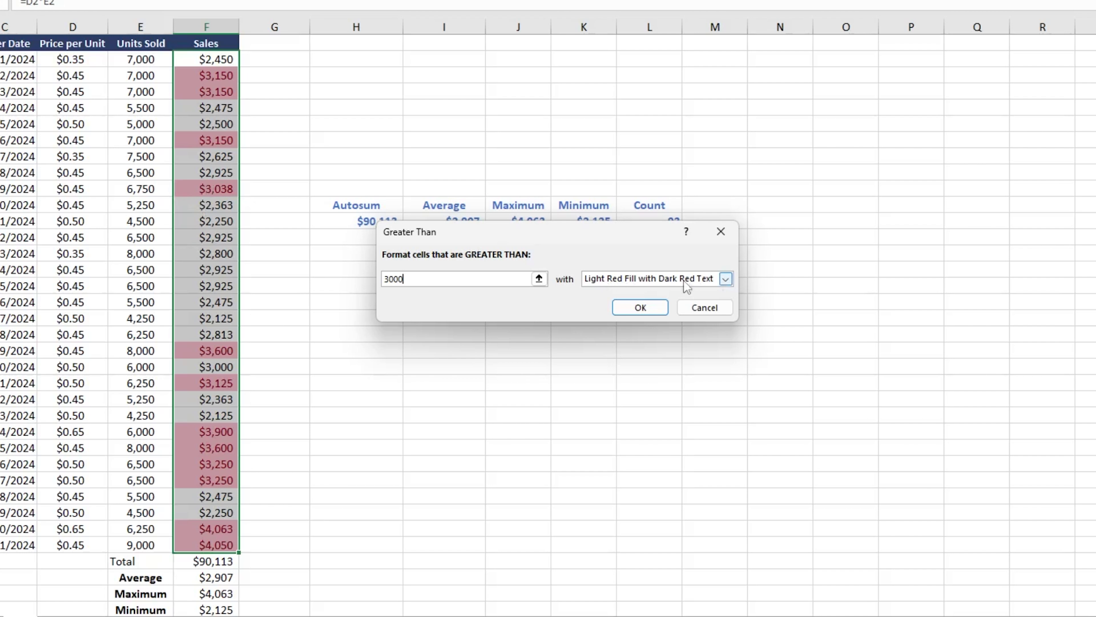
# Step: Preview the rule's preset formats, including yellow fill, green fill and light red fill, ending on Yellow Fill with Dark Yellow Text
pyautogui.click(602, 287)
pyautogui.click(609, 297)
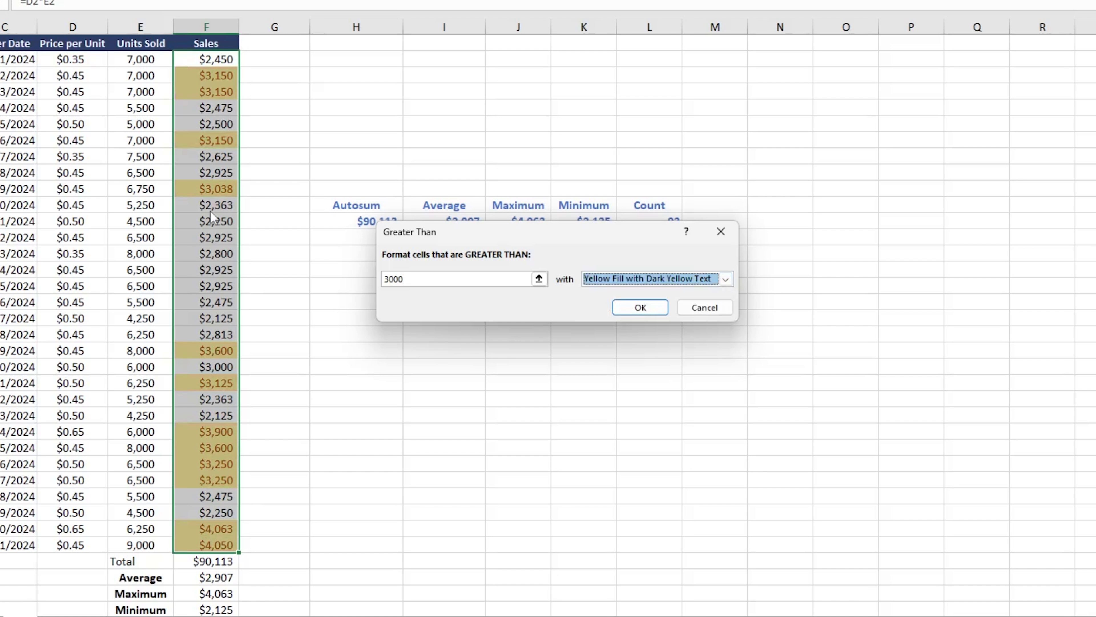
pyautogui.click(613, 285)
pyautogui.click(610, 310)
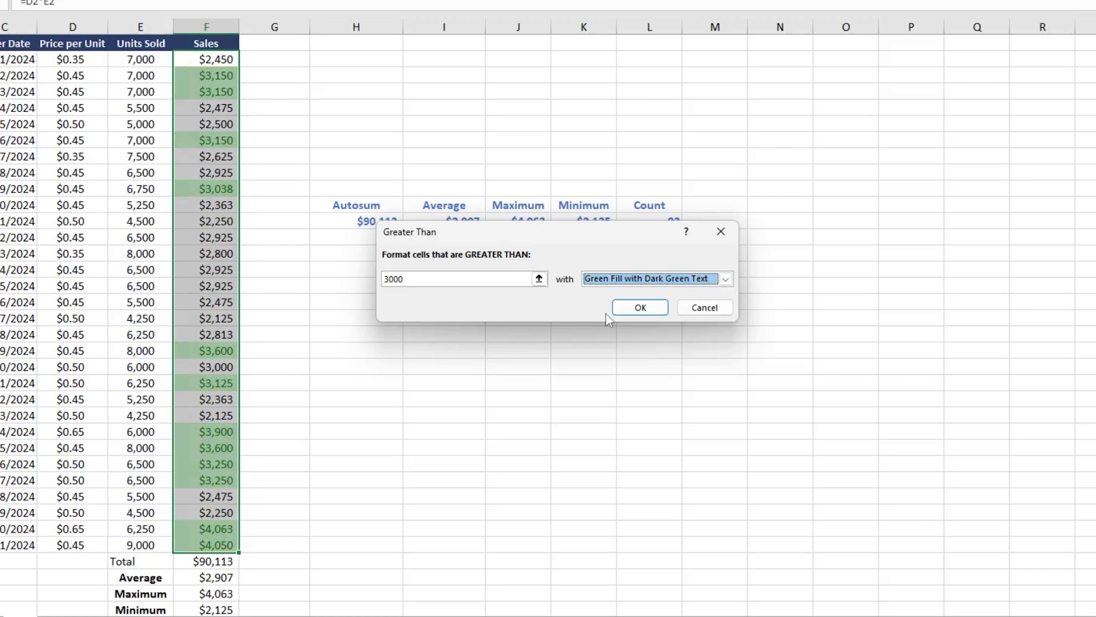
pyautogui.click(618, 284)
pyautogui.click(618, 322)
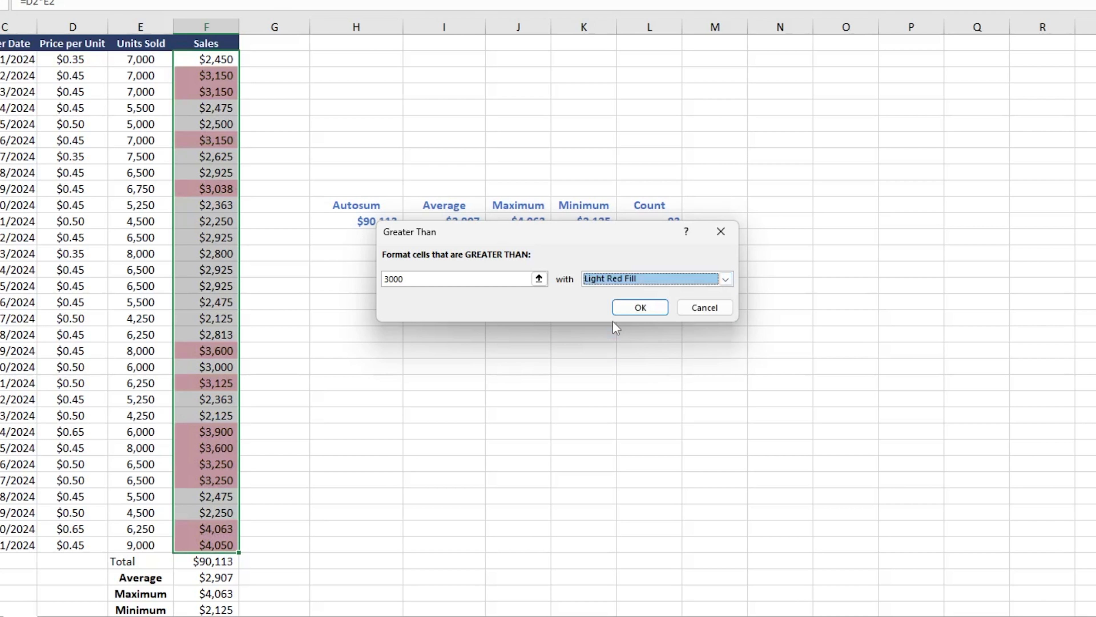
pyautogui.click(614, 283)
pyautogui.click(614, 296)
pyautogui.click(616, 277)
pyautogui.click(616, 297)
pyautogui.click(617, 282)
pyautogui.click(607, 299)
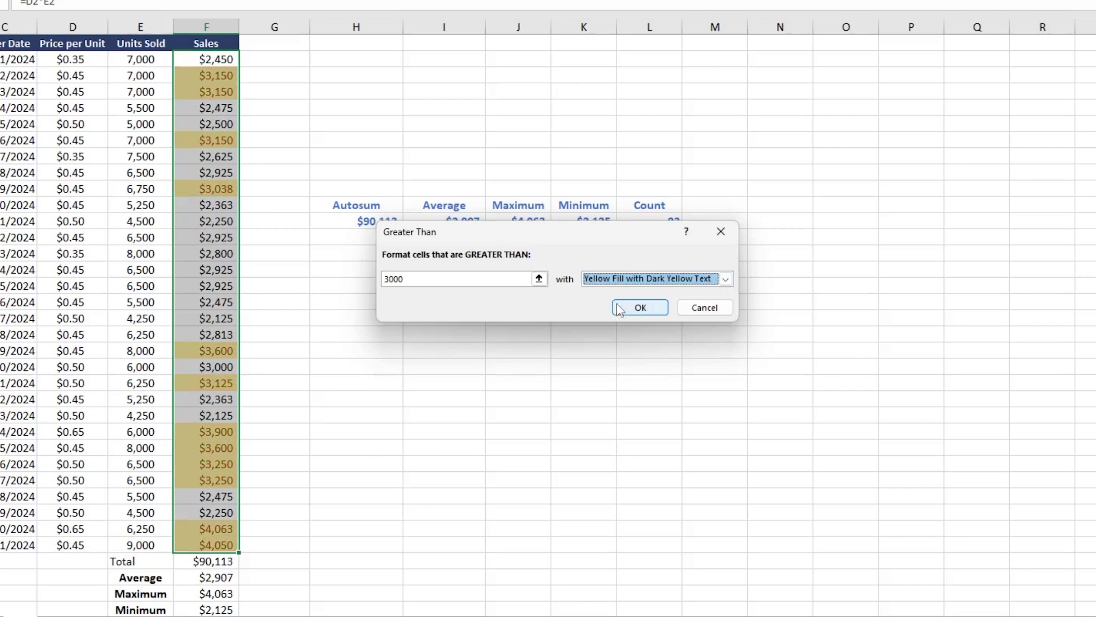
# Step: Start a custom format for the rule with a bold font style and an orange font color
pyautogui.click(604, 284)
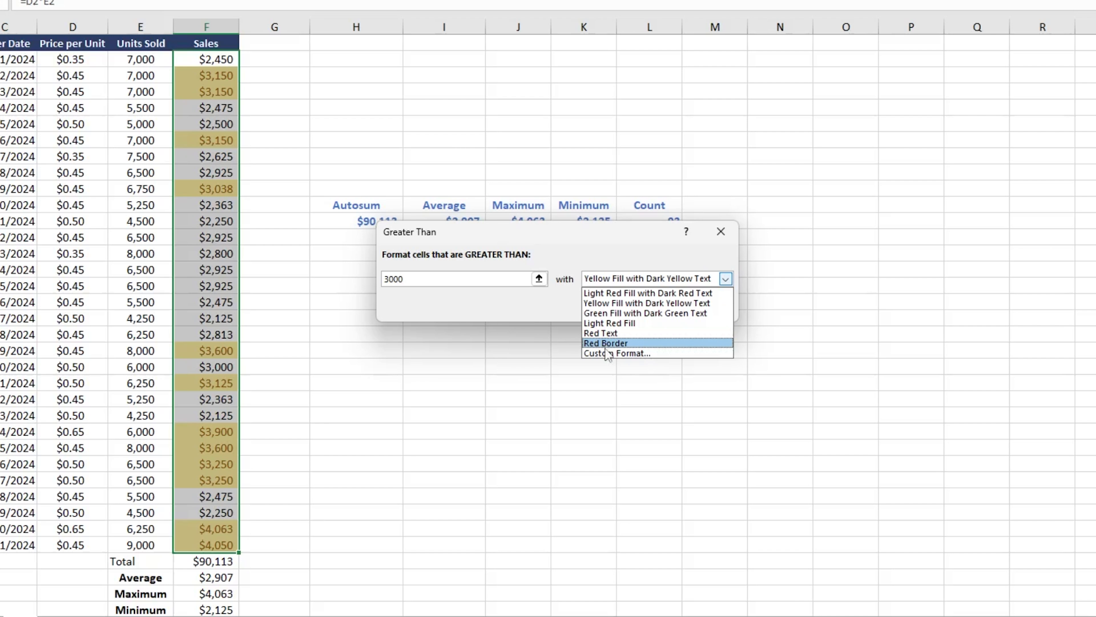
pyautogui.click(611, 354)
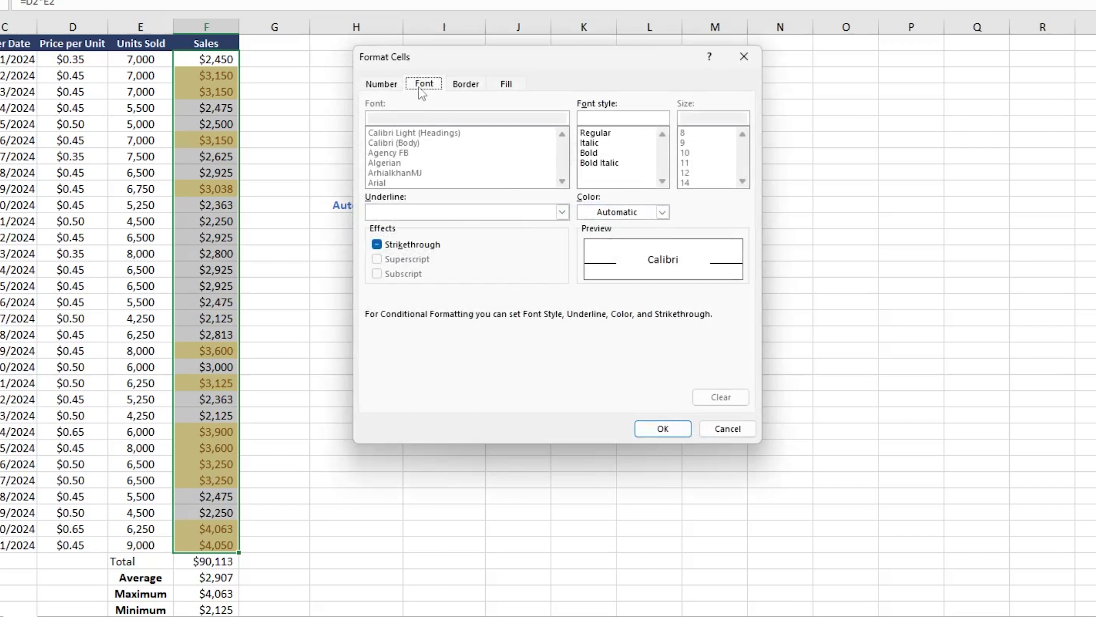
pyautogui.click(591, 154)
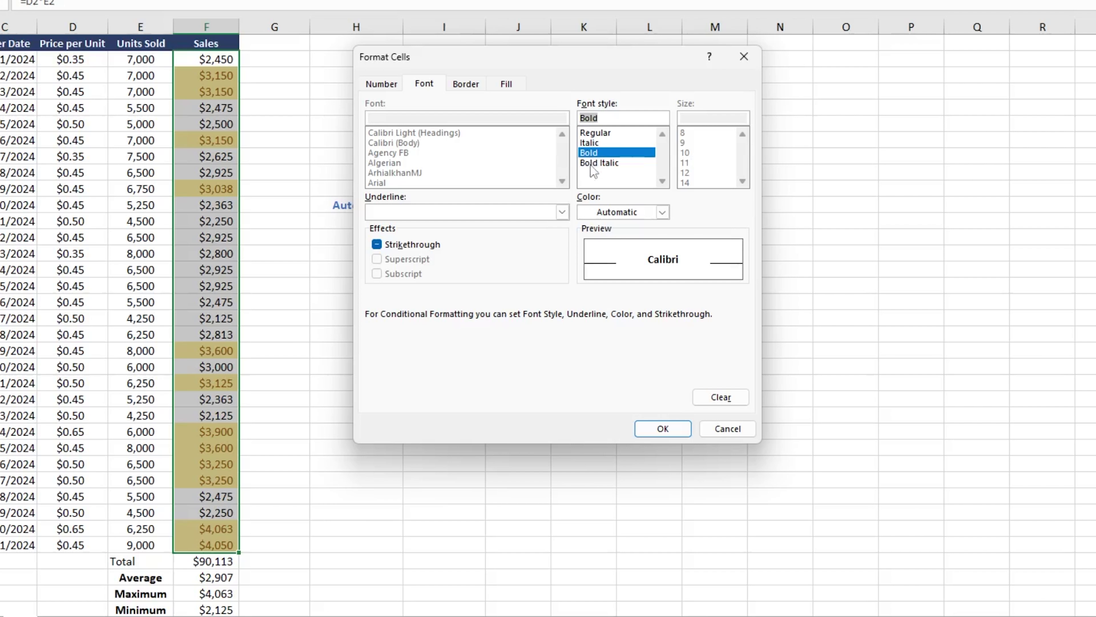
pyautogui.click(598, 212)
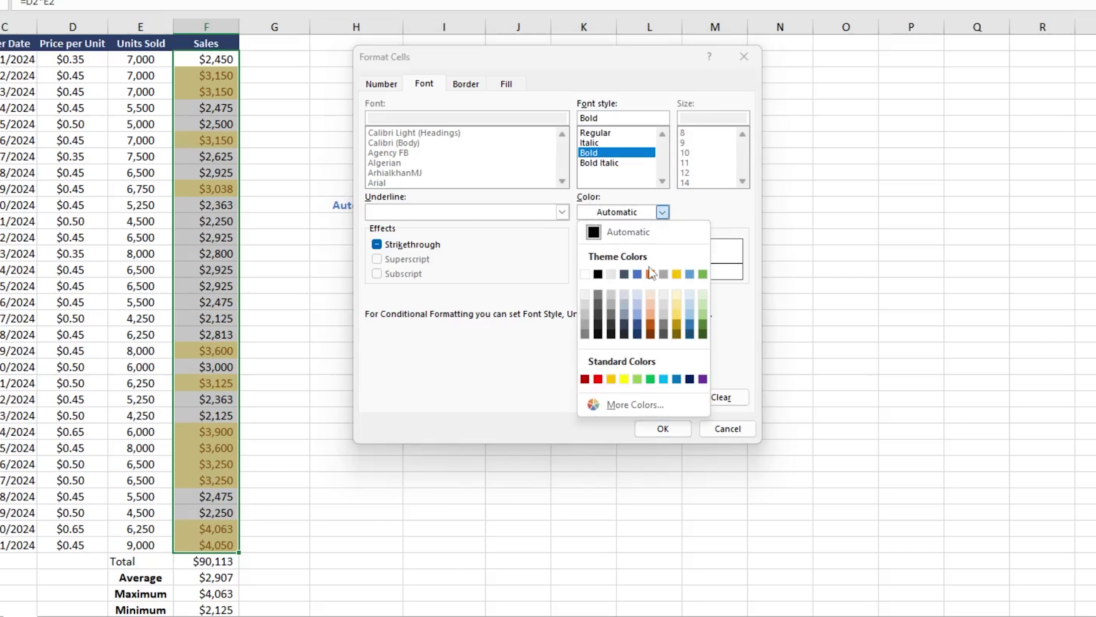
pyautogui.click(651, 276)
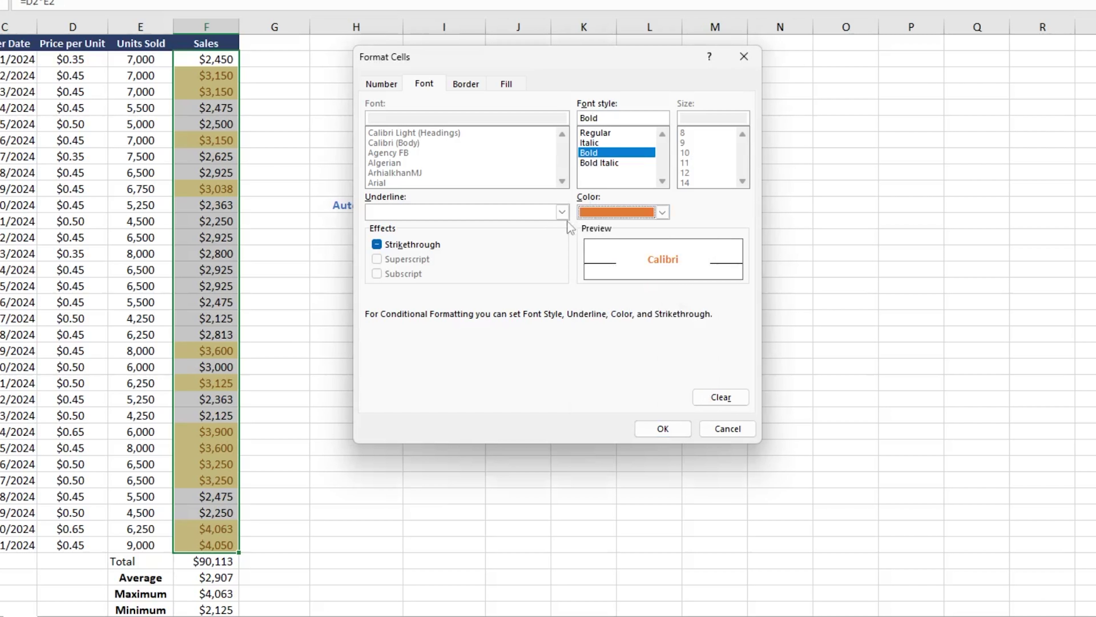
# Step: Review the border options of the custom format and set its background color to black
pyautogui.click(497, 85)
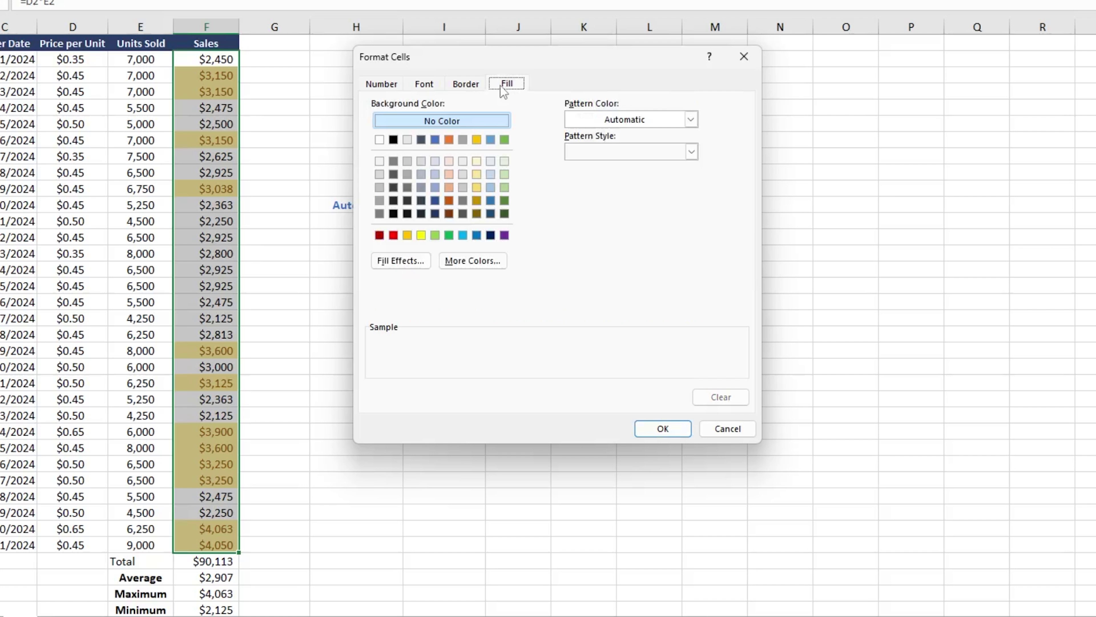
pyautogui.click(477, 81)
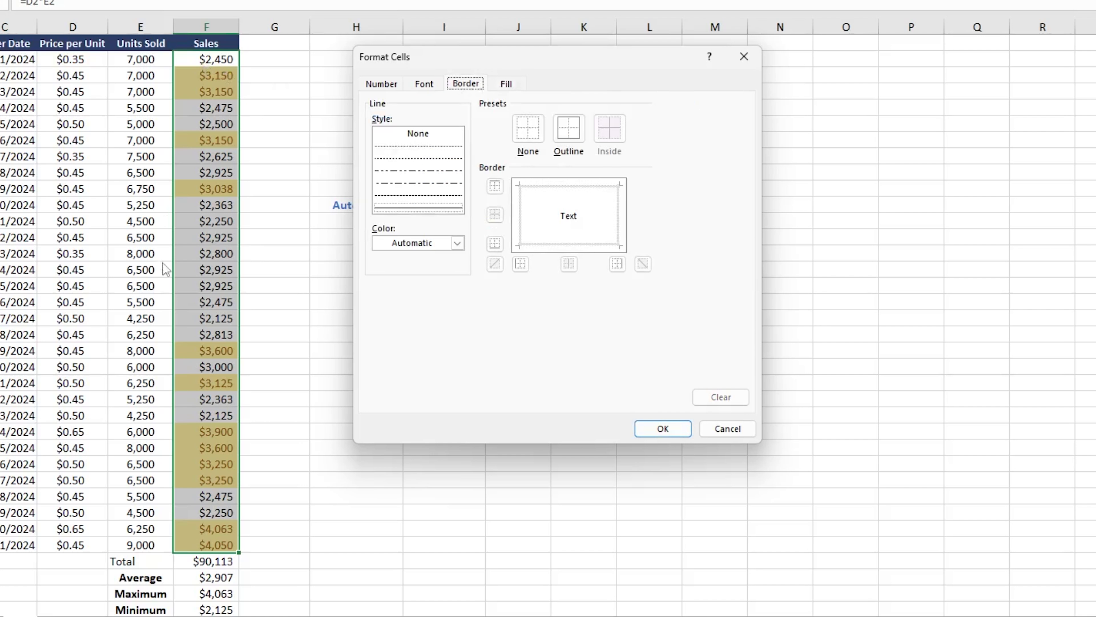
pyautogui.click(507, 84)
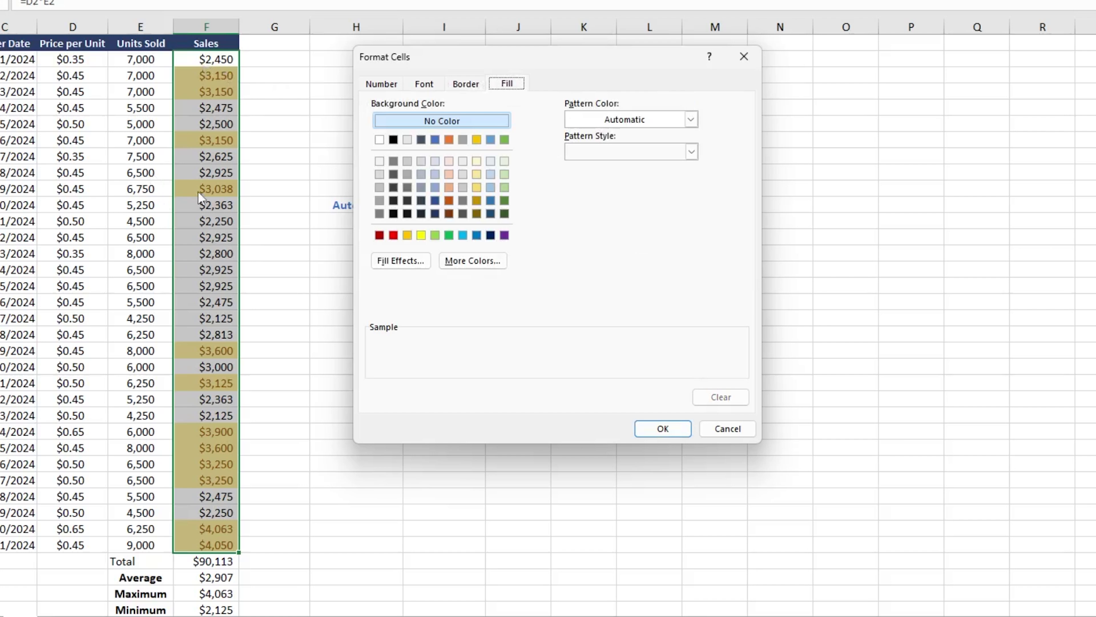
pyautogui.click(393, 140)
# Step: Change the custom format's font color to white and check its fill settings
pyautogui.click(434, 85)
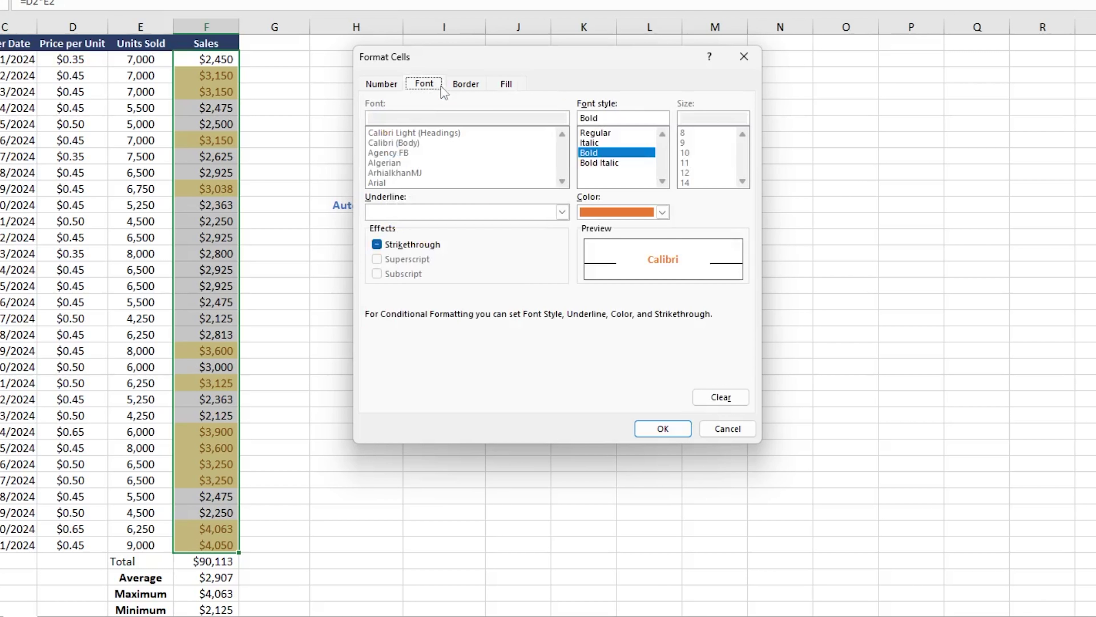
pyautogui.click(646, 216)
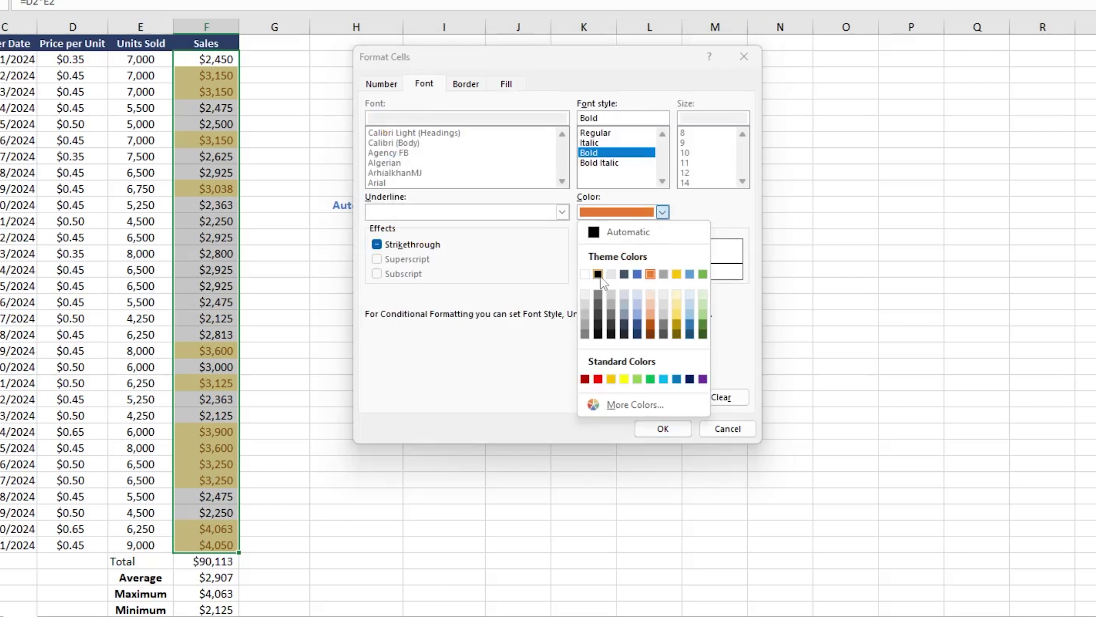
pyautogui.click(585, 275)
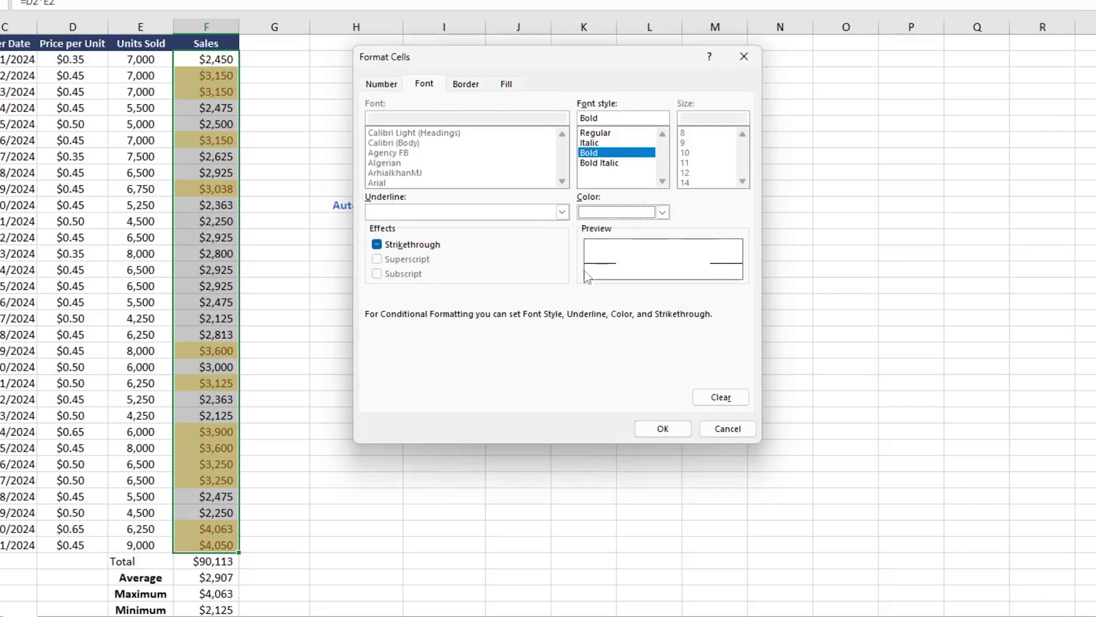
pyautogui.click(505, 85)
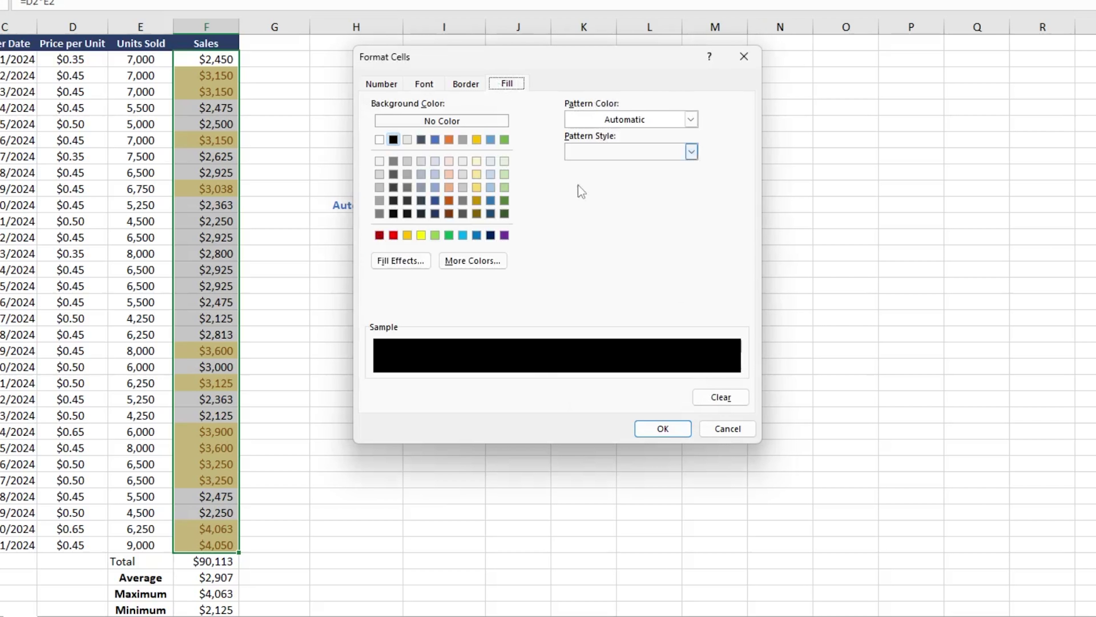
# Step: Confirm the custom format and apply the greater than 3000 rule to the Sales values
pyautogui.click(433, 85)
pyautogui.click(673, 432)
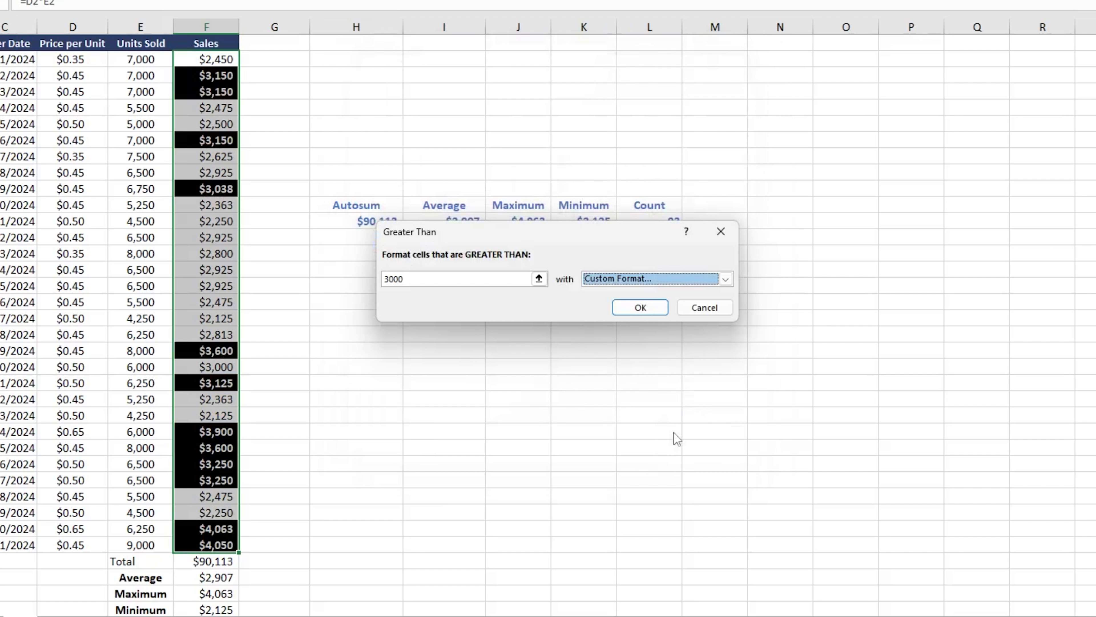
pyautogui.click(640, 306)
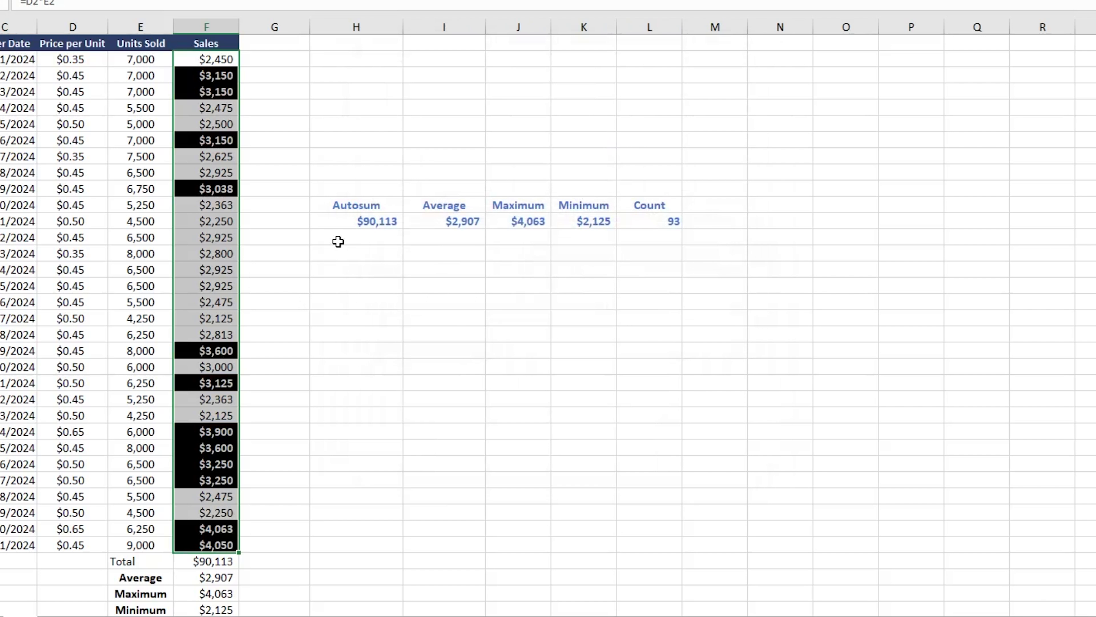
pyautogui.click(225, 113)
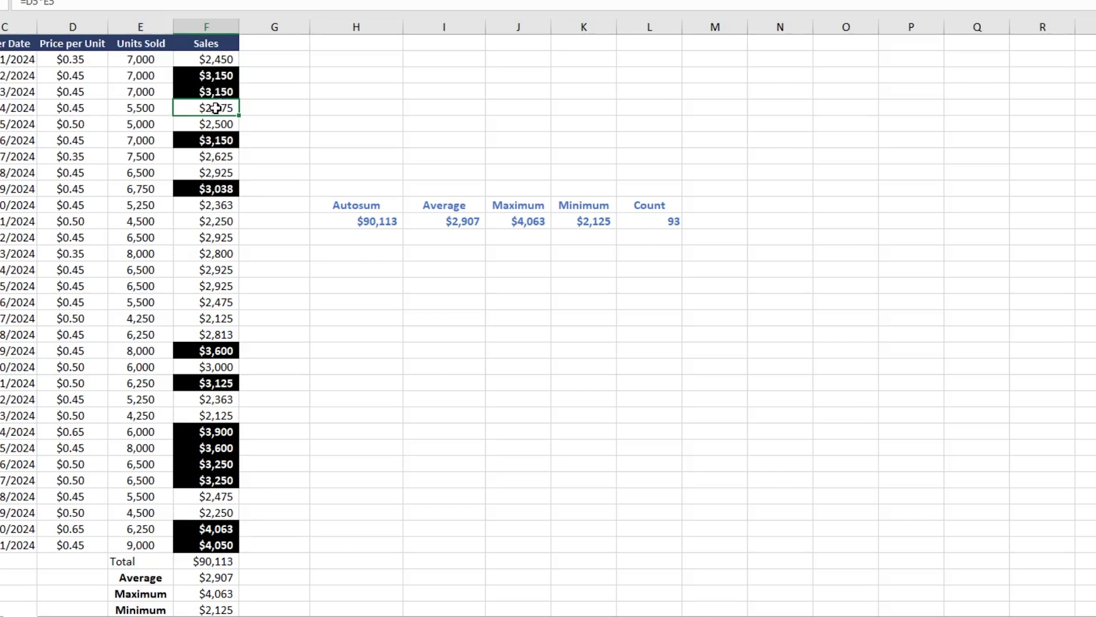
# Step: Undo and redo the greater than rule, and clear all formats from the Sales values
pyautogui.hotkey('ctrl', 'z')
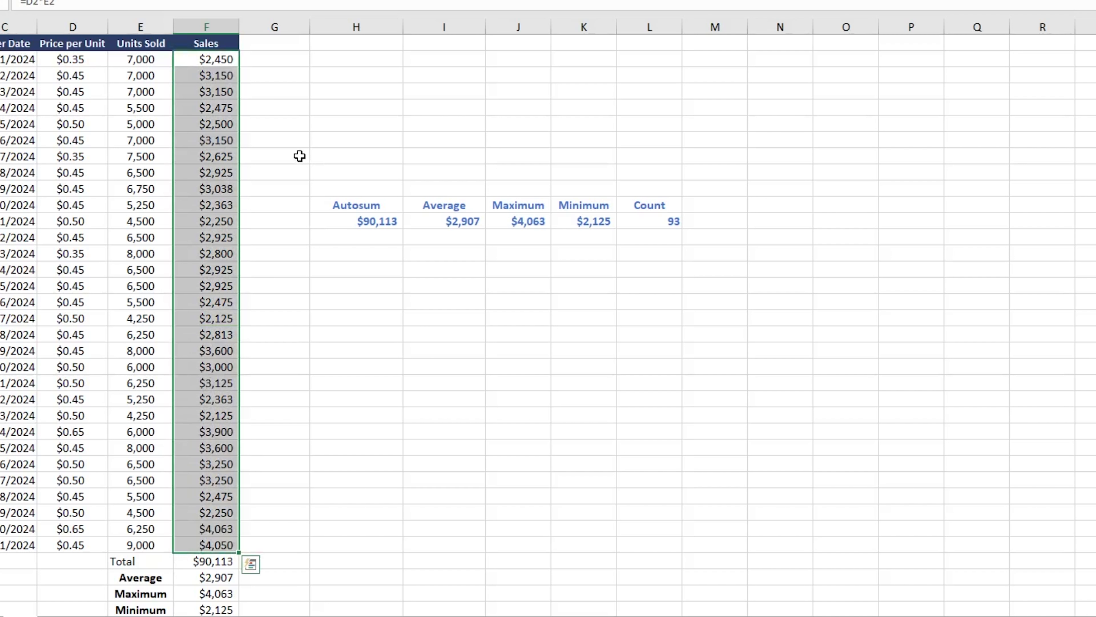
pyautogui.hotkey('ctrl', 'y')
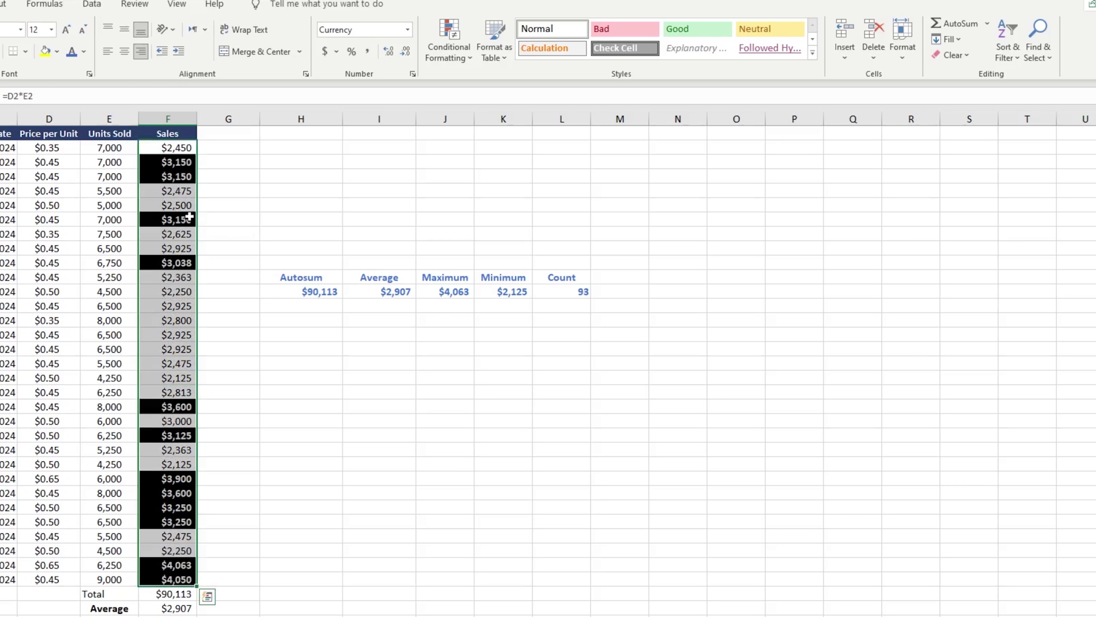
pyautogui.click(955, 56)
pyautogui.click(971, 92)
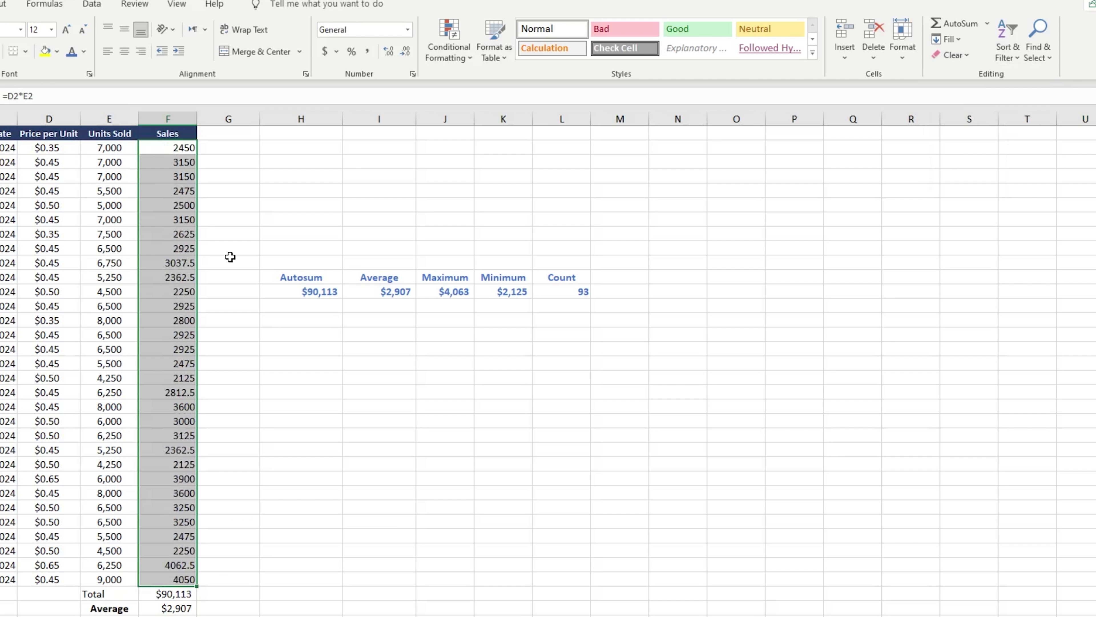
# Step: Set the number format of the Sales values to Currency, and change it to Accounting
pyautogui.click(408, 30)
pyautogui.click(378, 120)
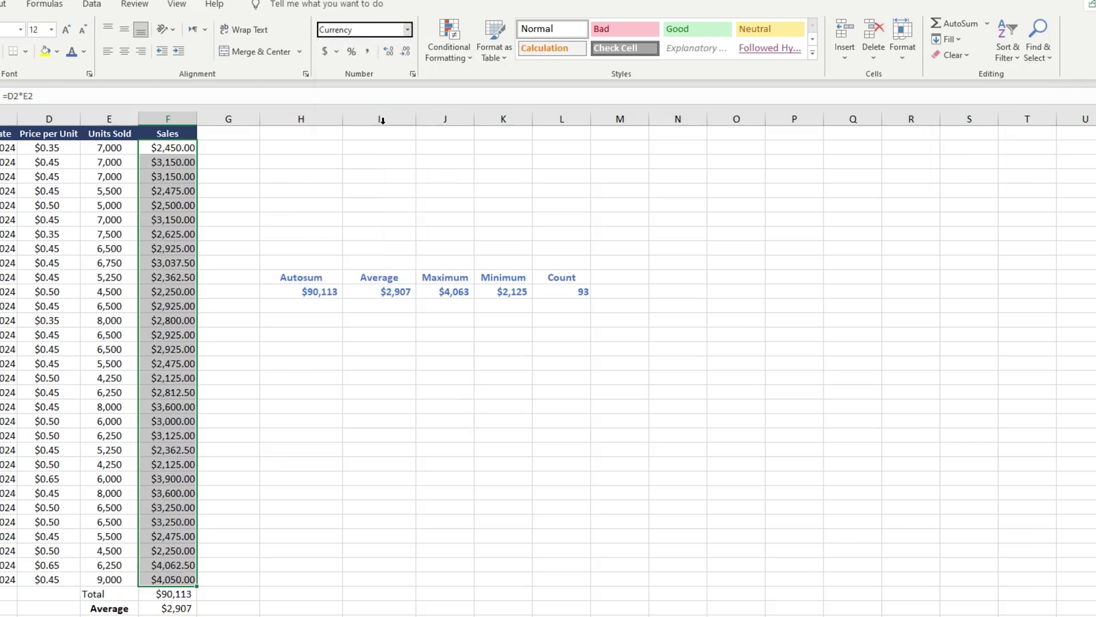
pyautogui.click(408, 30)
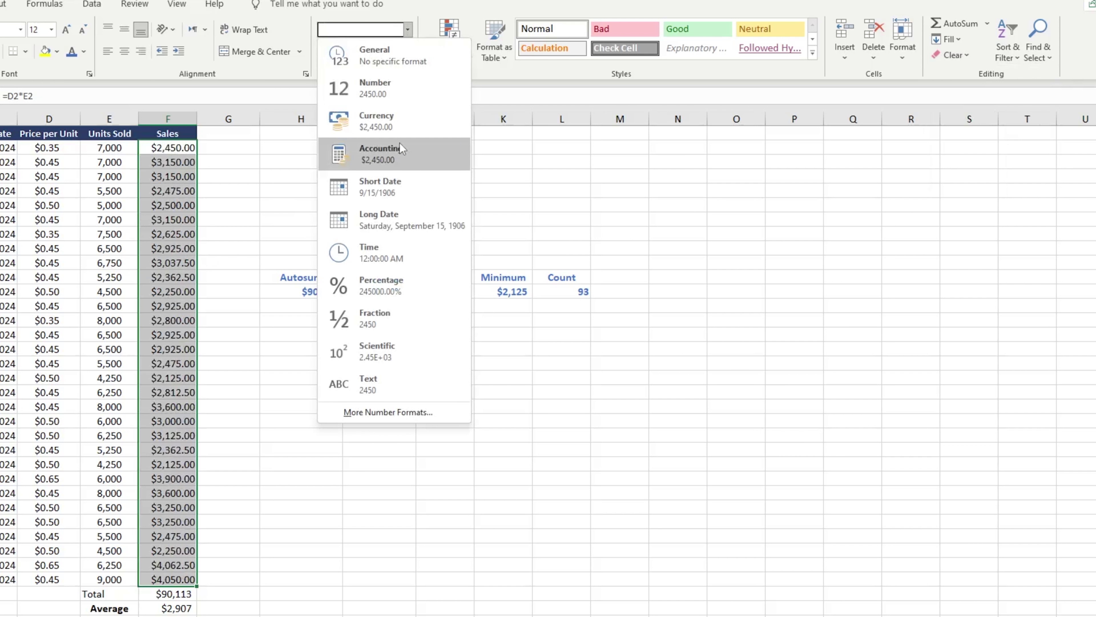
pyautogui.click(390, 153)
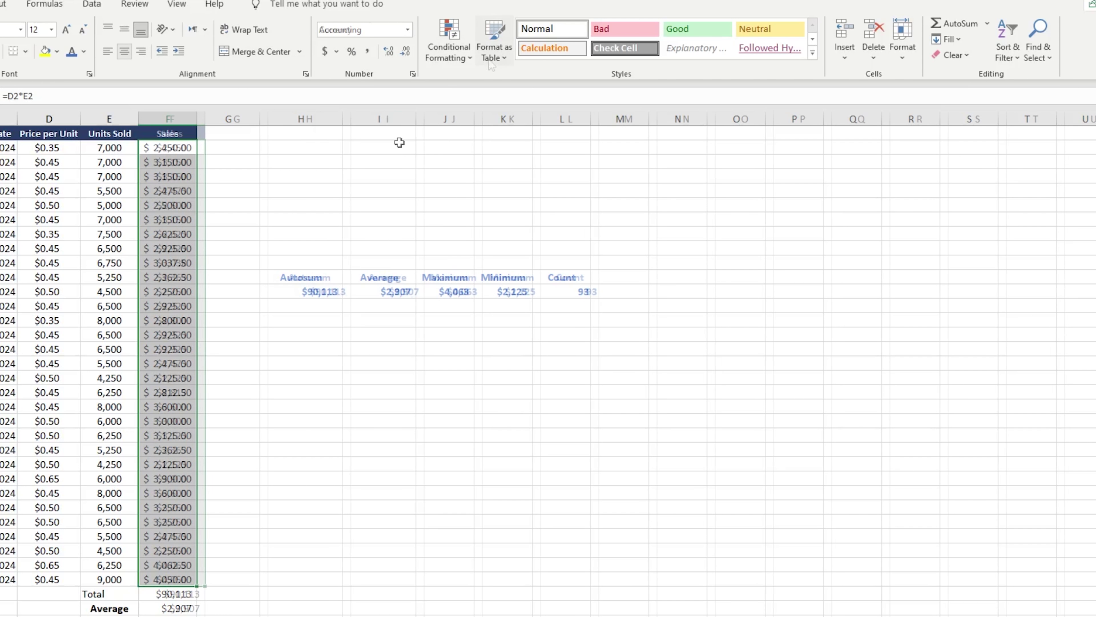
# Step: Start a Less Than highlight rule for the Sales values and set its threshold to 2500
pyautogui.click(466, 52)
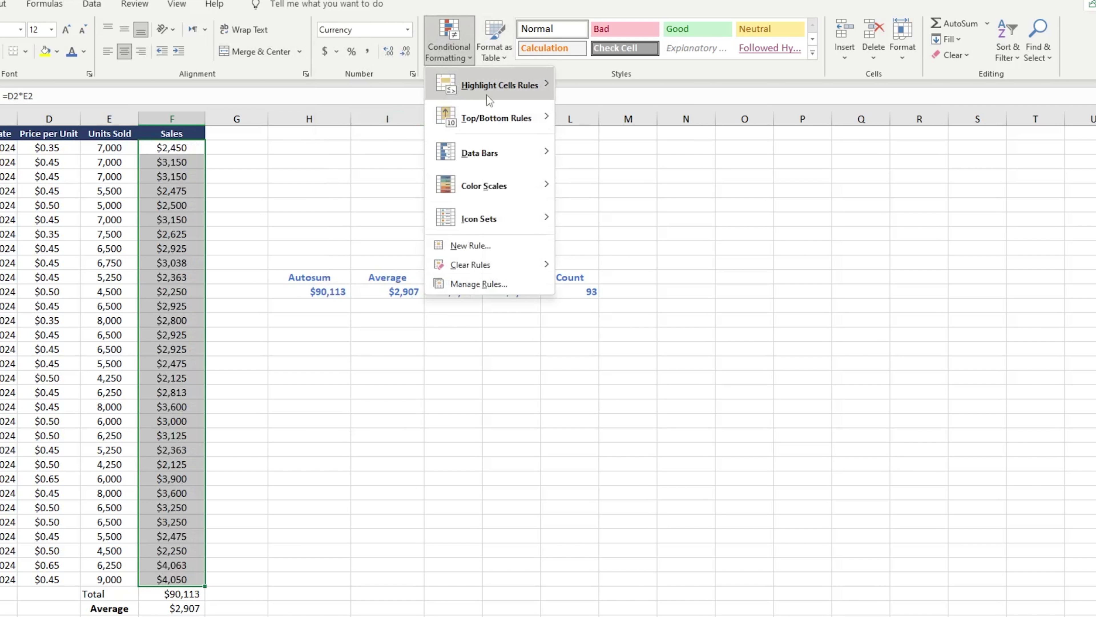
pyautogui.moveTo(487, 94)
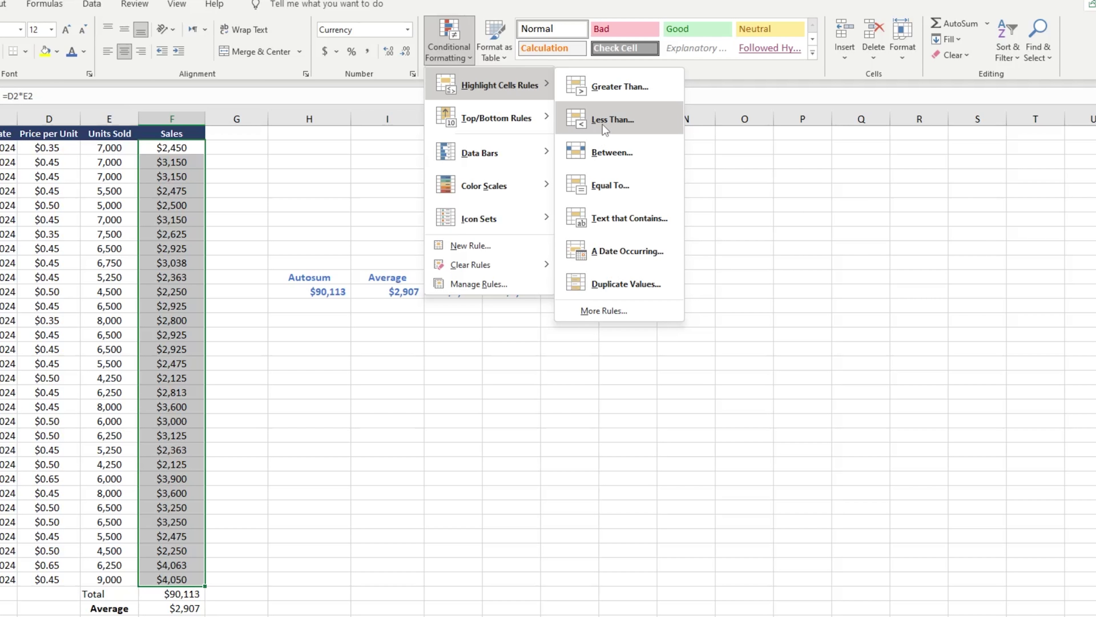
pyautogui.click(607, 120)
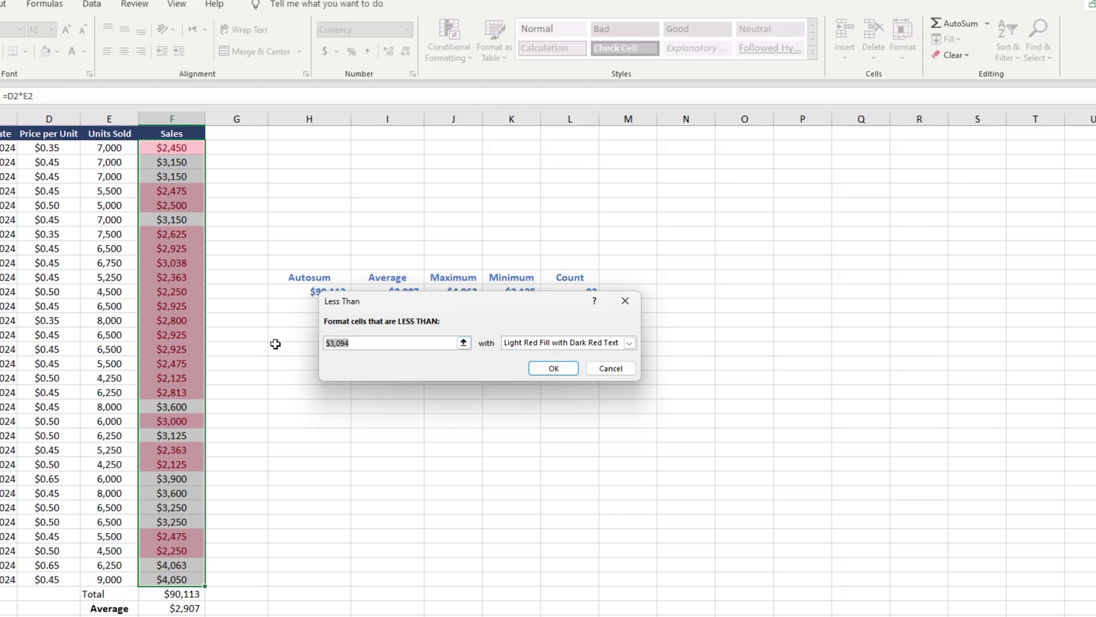
pyautogui.write('2000')
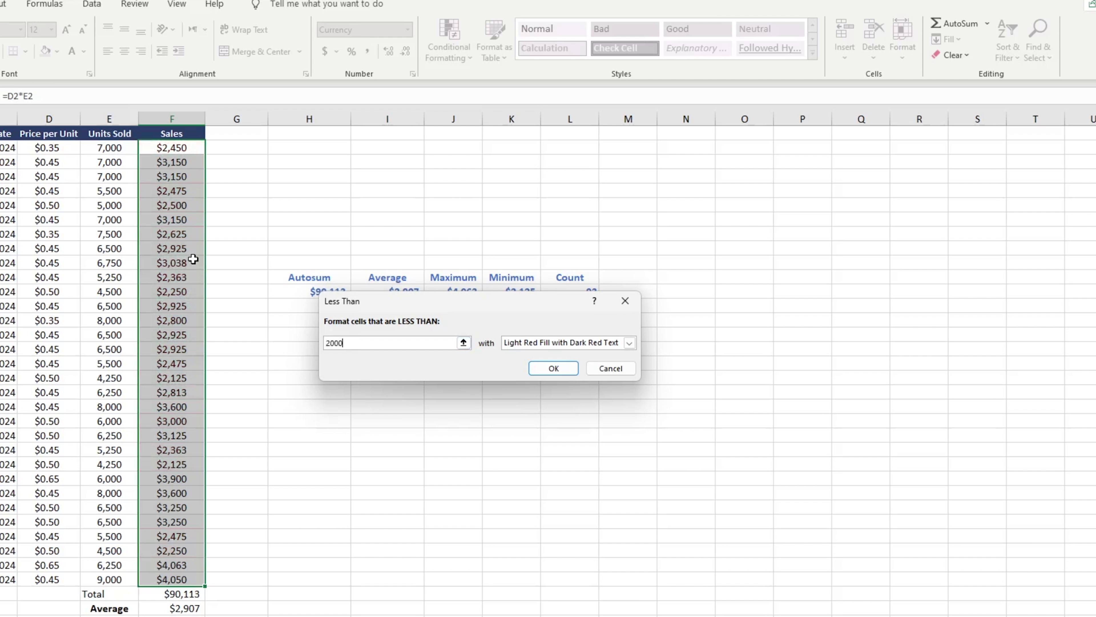
pyautogui.press('BackSpace')
pyautogui.press('BackSpace')
pyautogui.press('BackSpace')
pyautogui.write('2500')
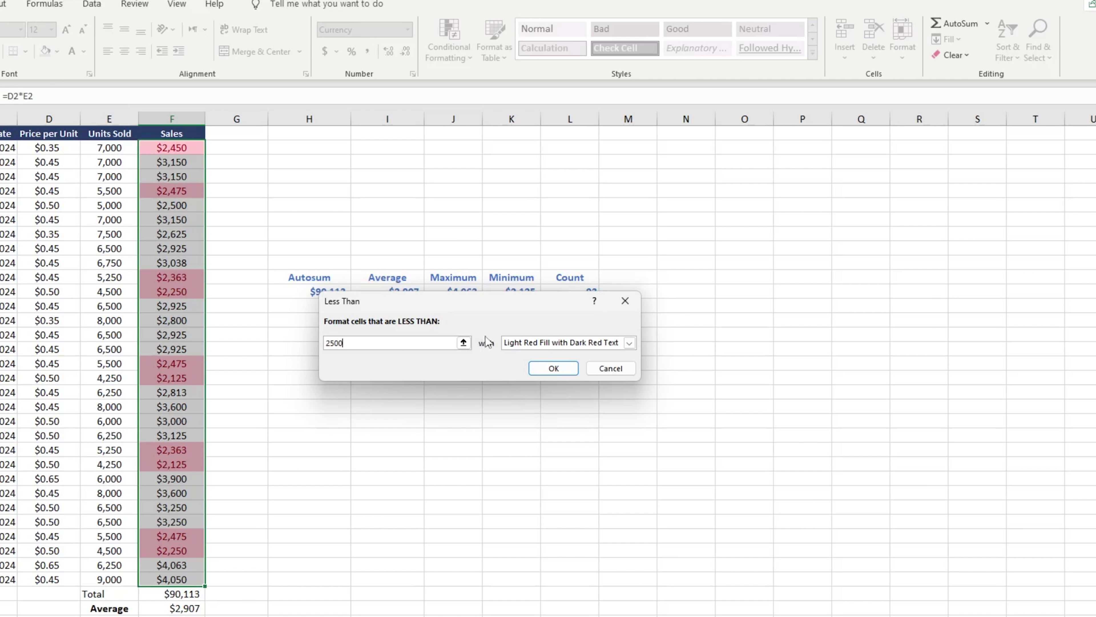
# Step: Start a custom format for the less than rule and choose a dash-dot border line style in red
pyautogui.click(630, 342)
pyautogui.click(539, 409)
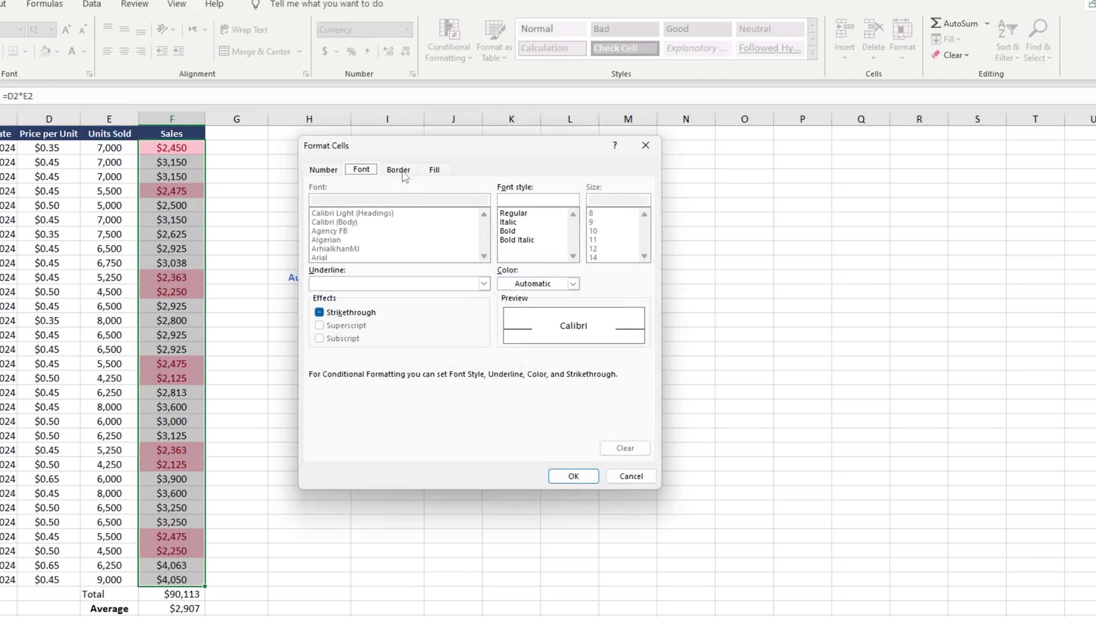
pyautogui.click(403, 170)
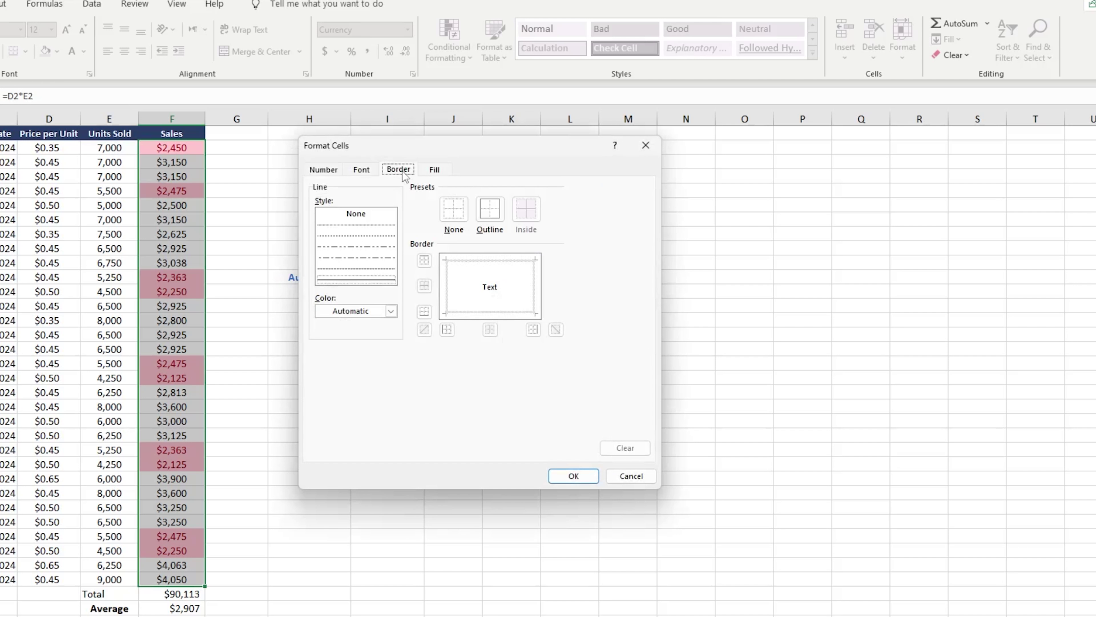
pyautogui.click(365, 256)
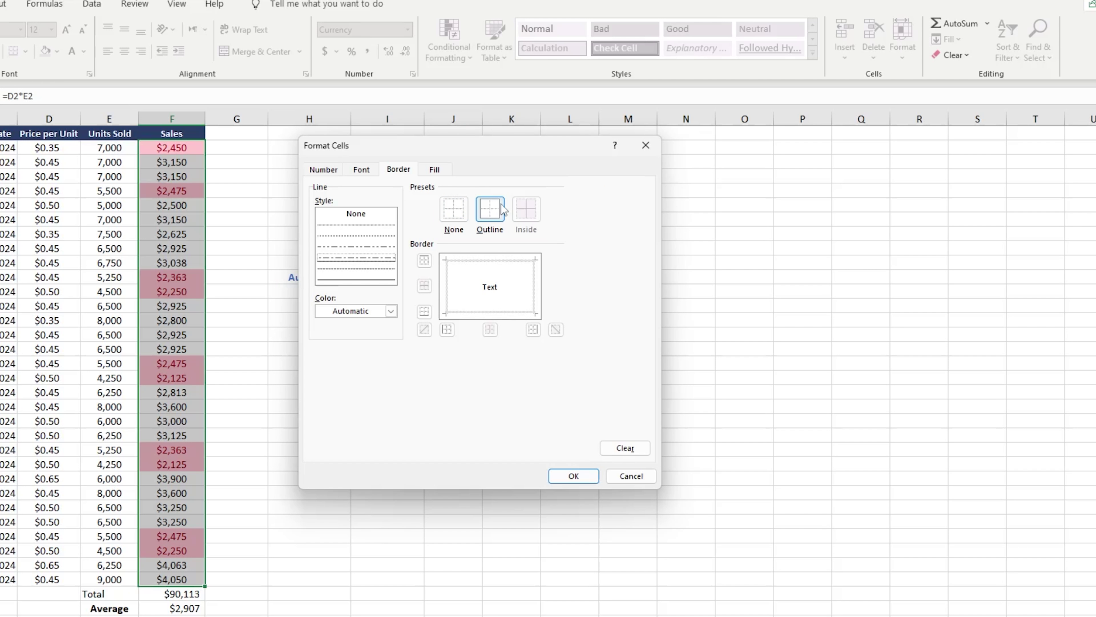
pyautogui.click(397, 316)
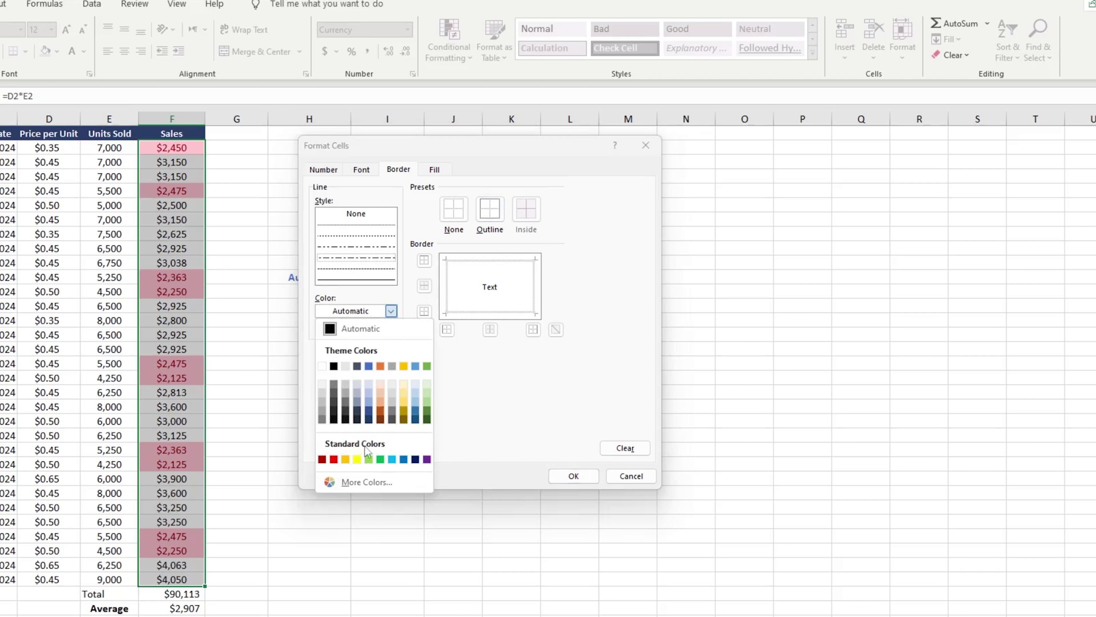
pyautogui.click(334, 459)
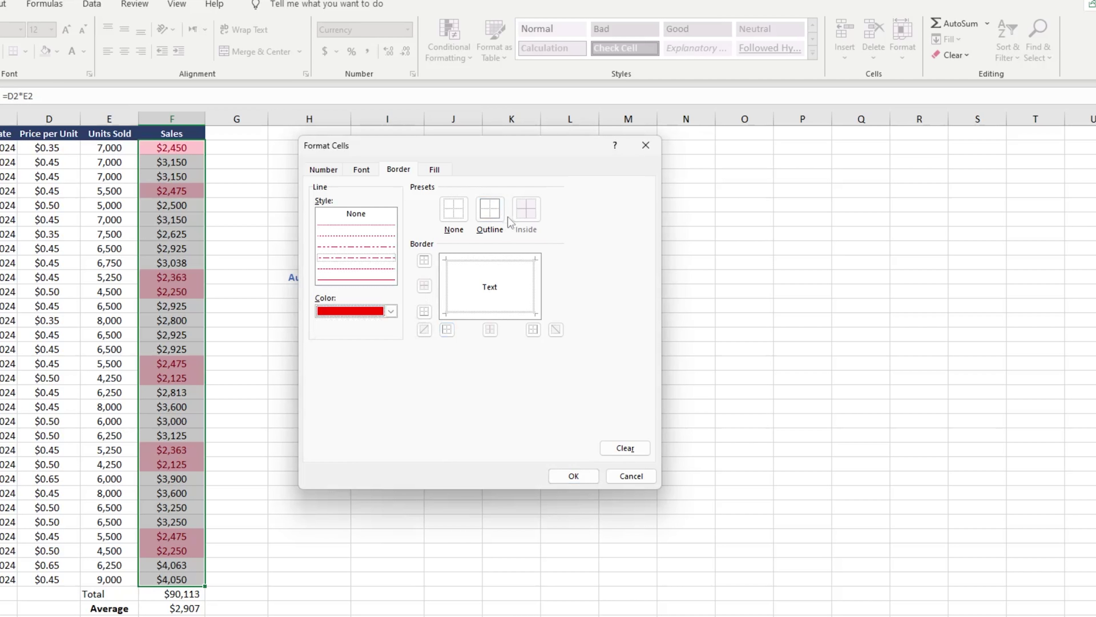
# Step: Set the custom format's font color to red and confirm the format
pyautogui.click(361, 169)
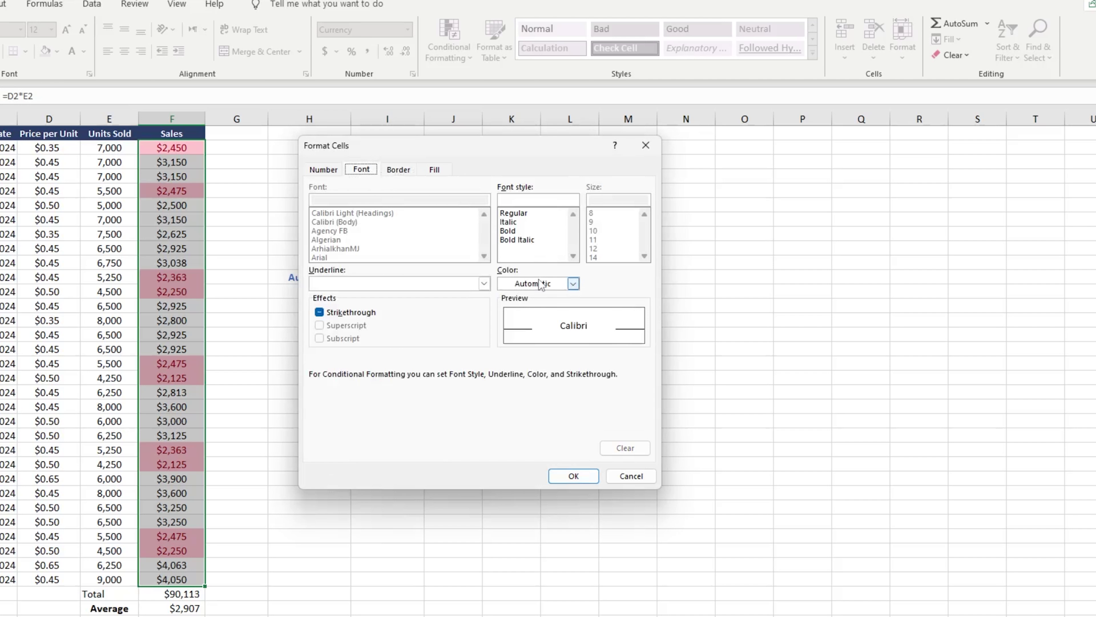
pyautogui.click(574, 283)
pyautogui.click(515, 432)
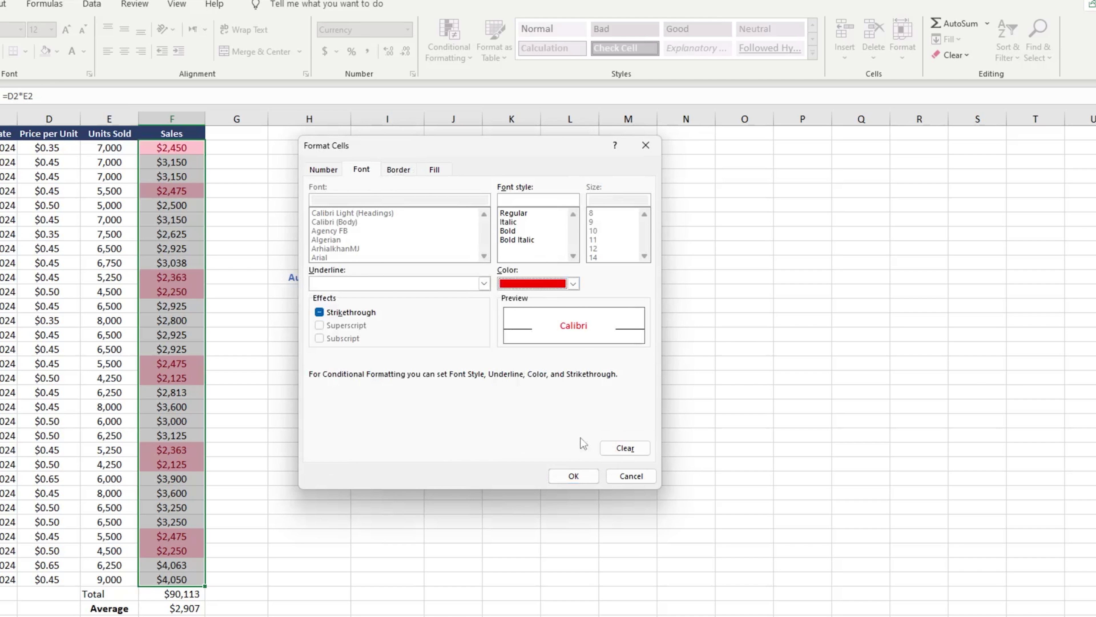
pyautogui.click(572, 477)
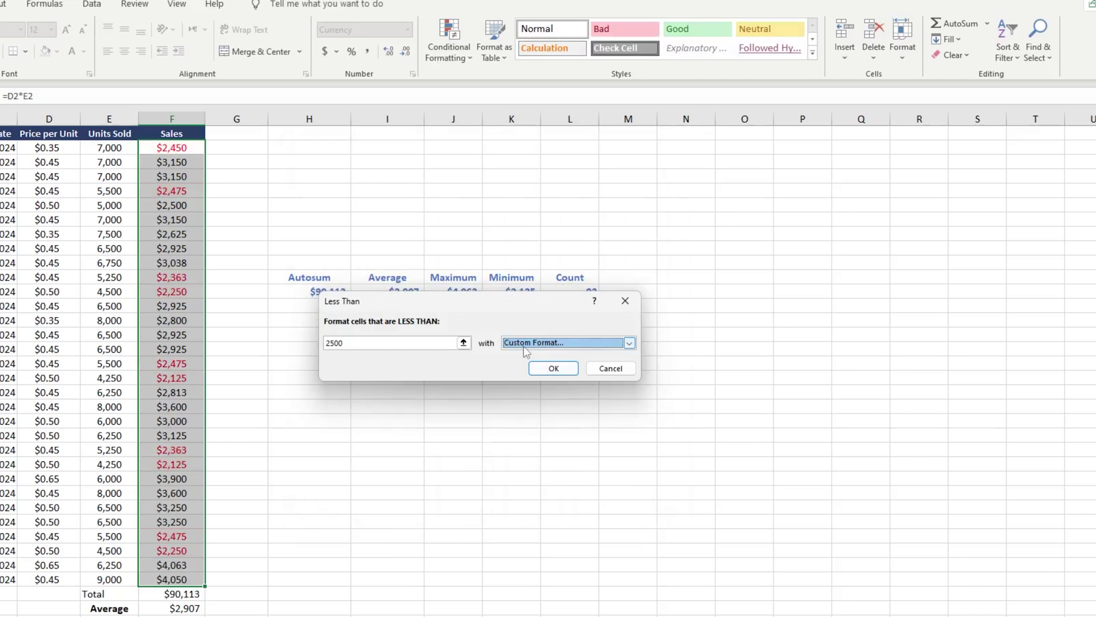
# Step: Edit the rule's custom format again to add a red dashed outline border
pyautogui.click(533, 344)
pyautogui.click(546, 408)
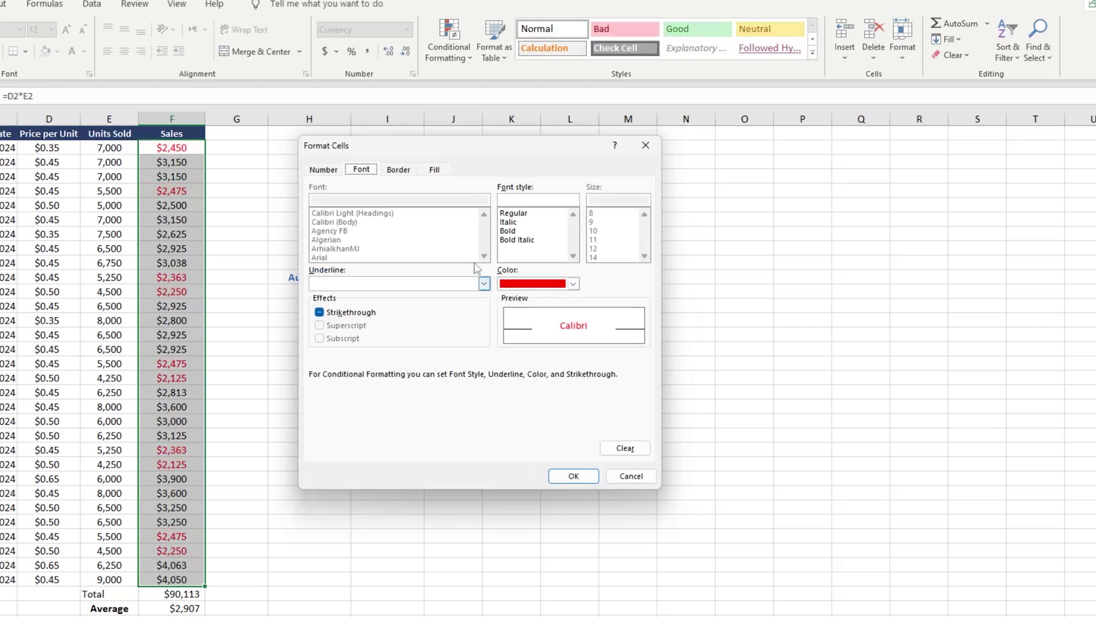
pyautogui.click(398, 171)
pyautogui.click(360, 312)
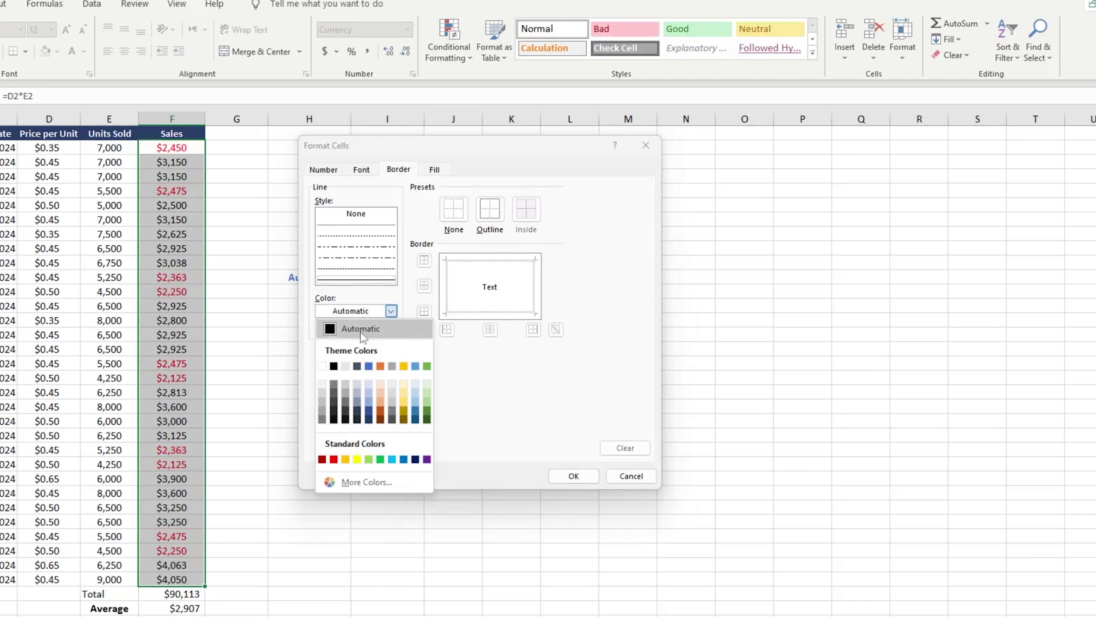
pyautogui.click(333, 458)
pyautogui.click(354, 272)
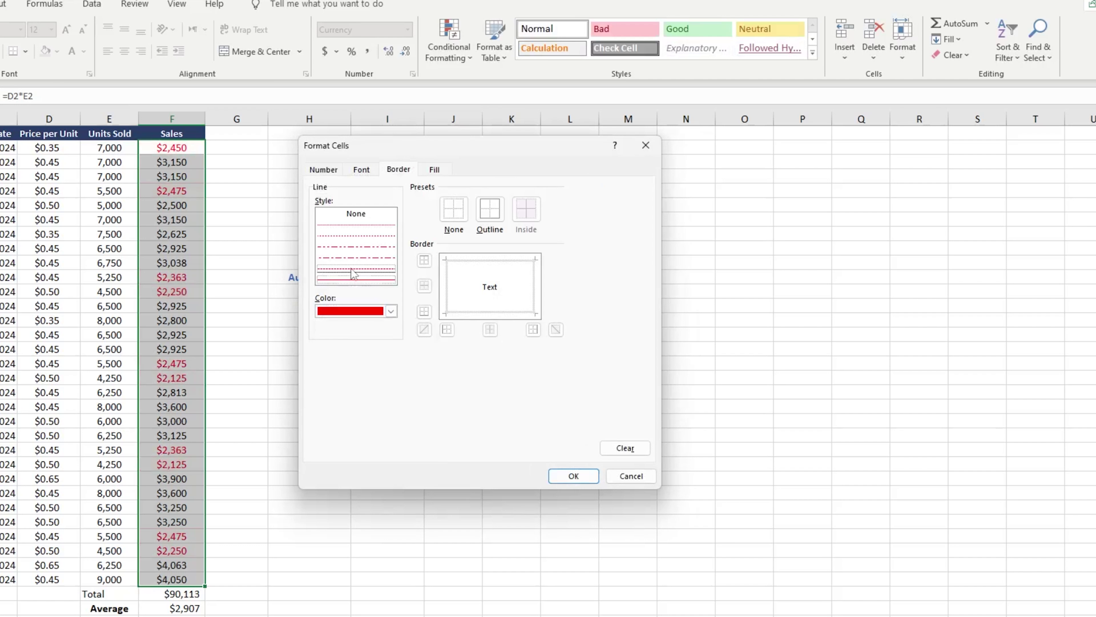
pyautogui.click(490, 210)
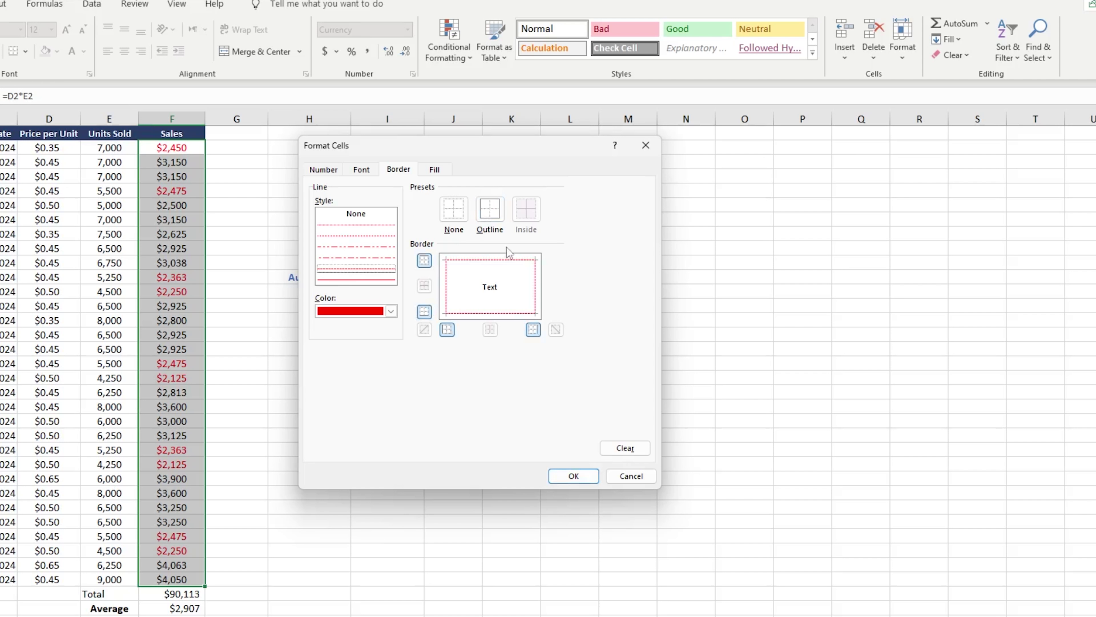
pyautogui.click(574, 475)
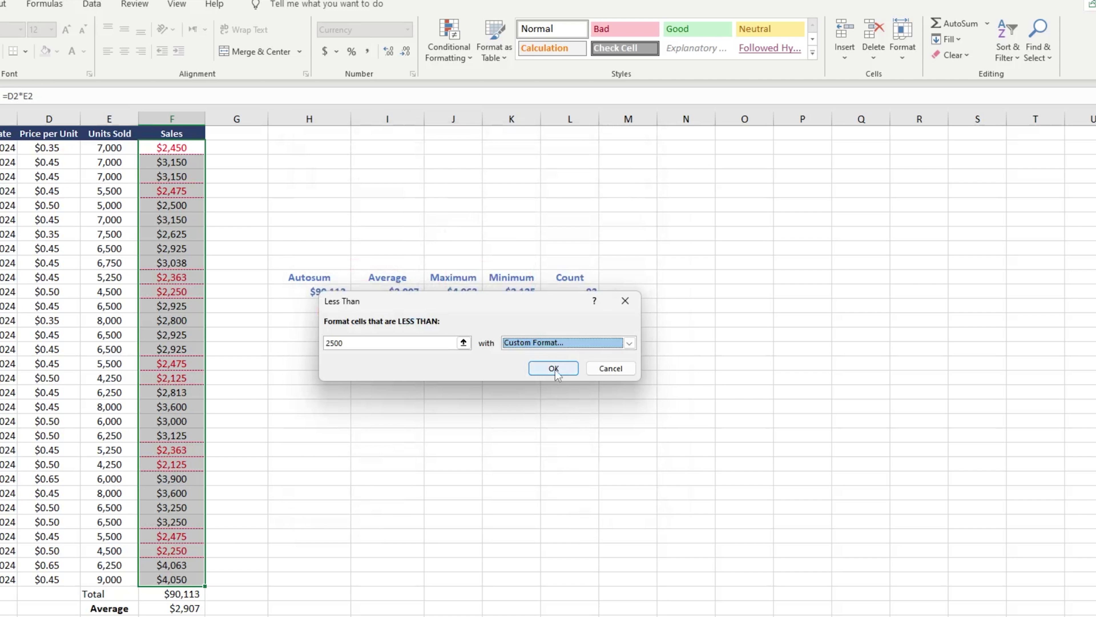
# Step: Apply the less than 2500 rule to the Sales values and undo it
pyautogui.click(557, 370)
pyautogui.click(248, 231)
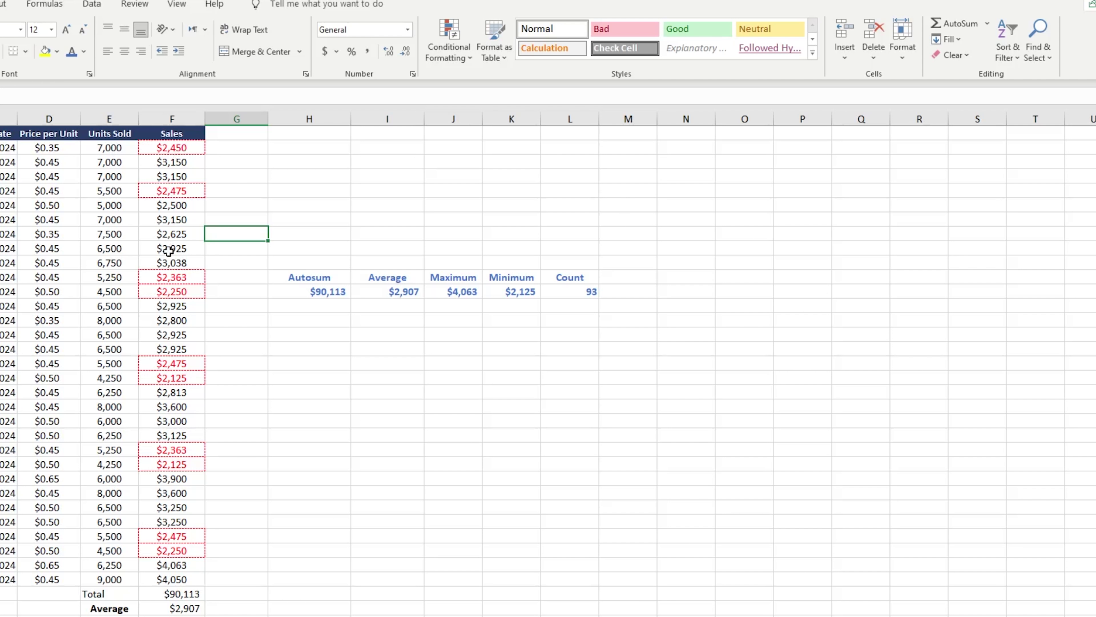
pyautogui.hotkey('ctrl', 'z')
# Step: Start a Between highlight rule for the Sales values with limits 2500 and 4000
pyautogui.click(465, 56)
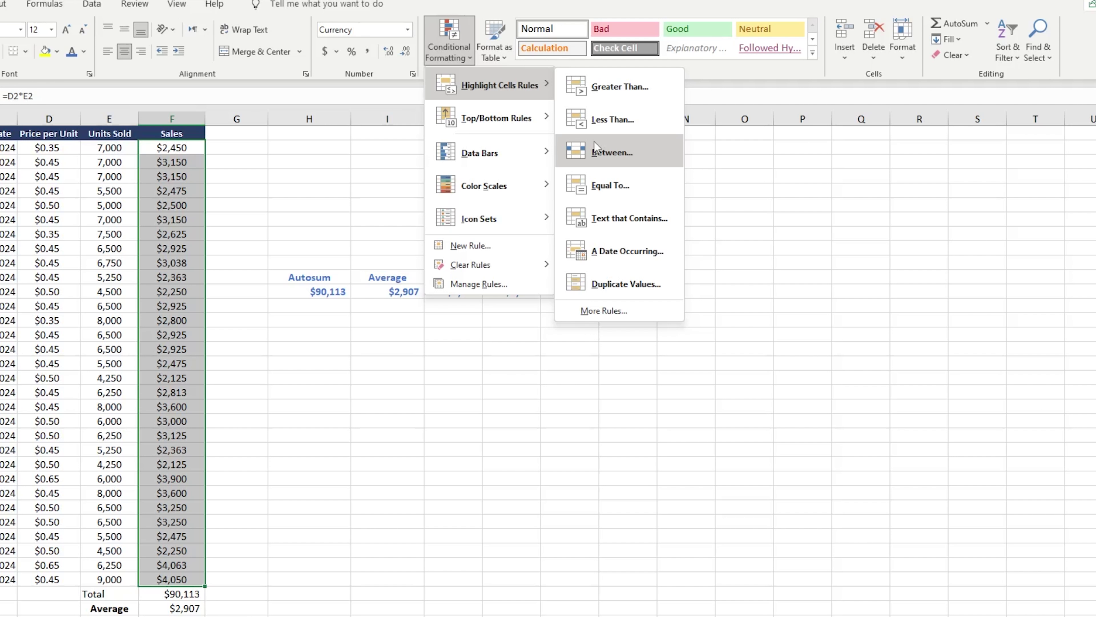
pyautogui.click(594, 142)
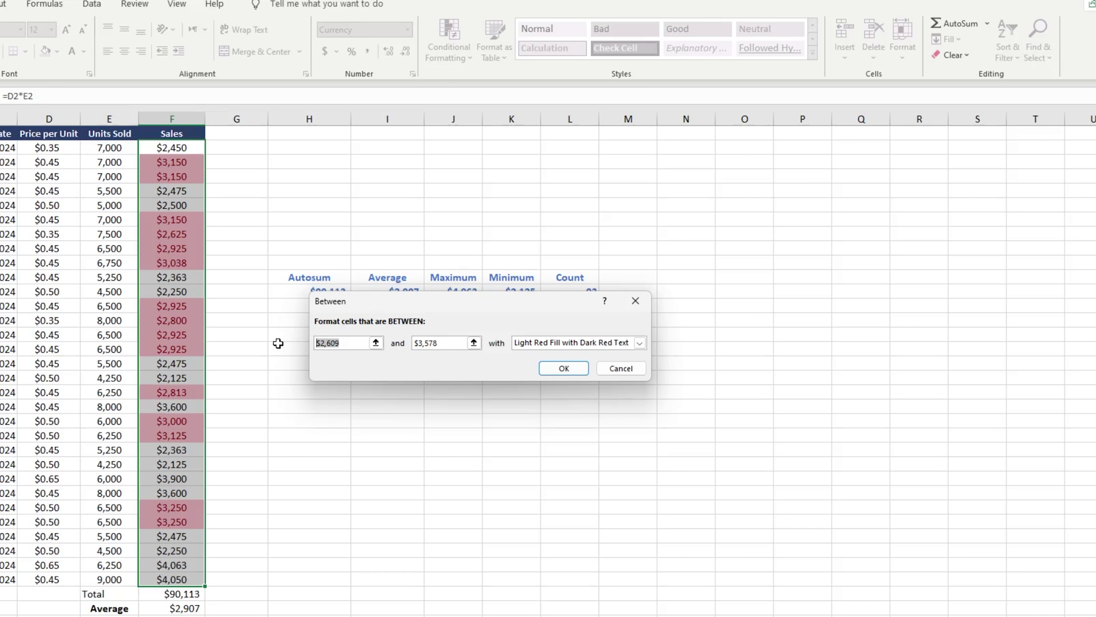
pyautogui.write('2500')
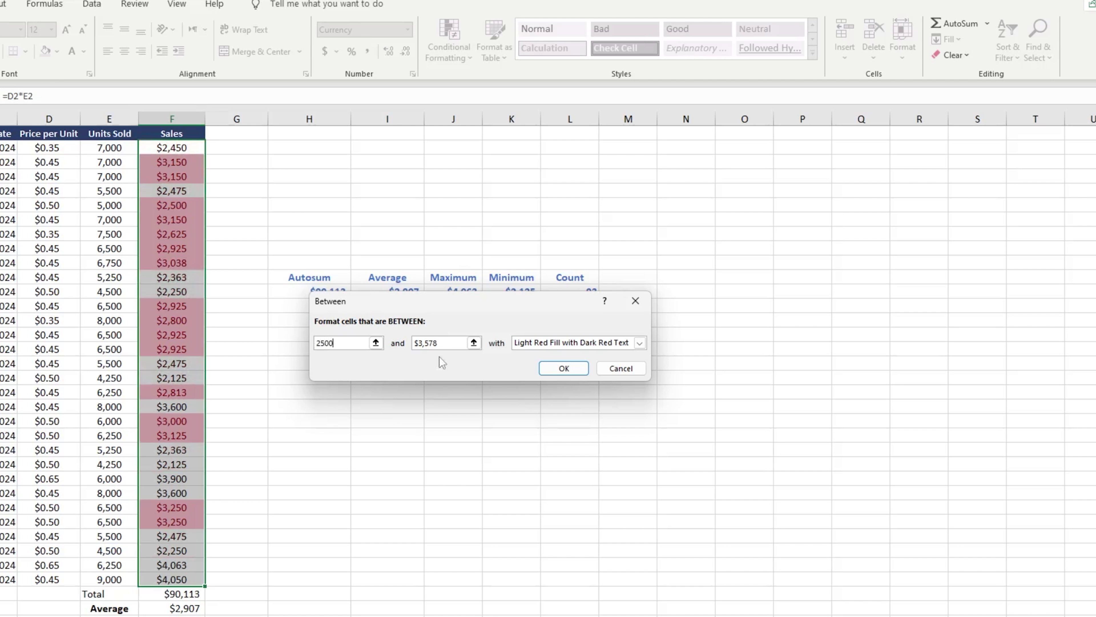
pyautogui.moveTo(449, 344); pyautogui.dragTo(378, 340)
pyautogui.write('4000')
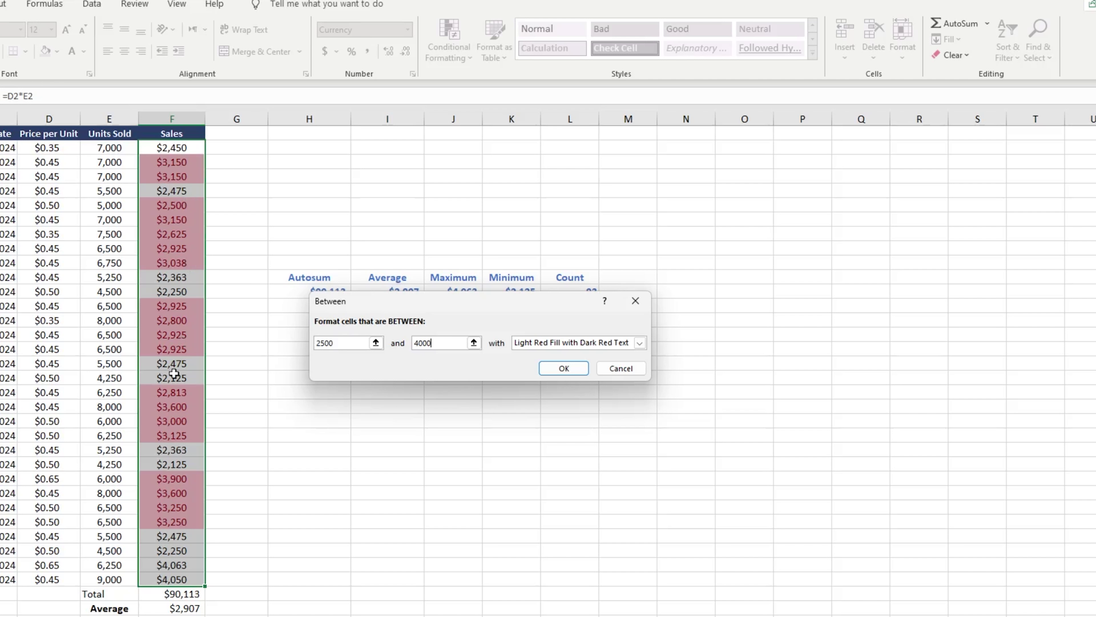
# Step: Give the between rule Green Fill with Dark Green Text and apply it to the Sales values
pyautogui.click(529, 346)
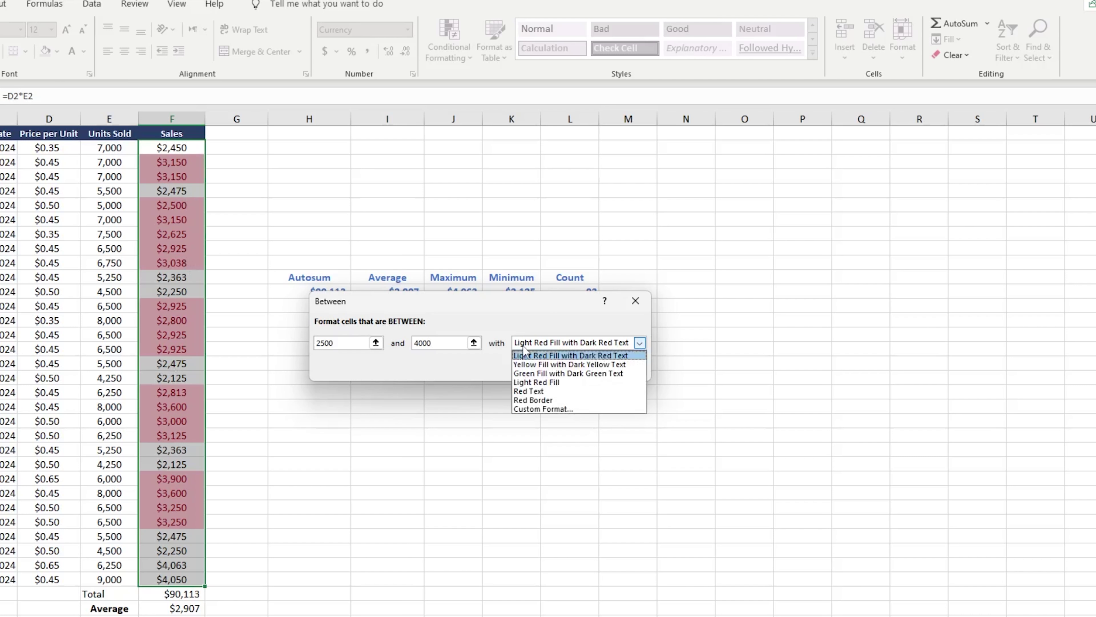
pyautogui.click(533, 371)
pyautogui.click(564, 368)
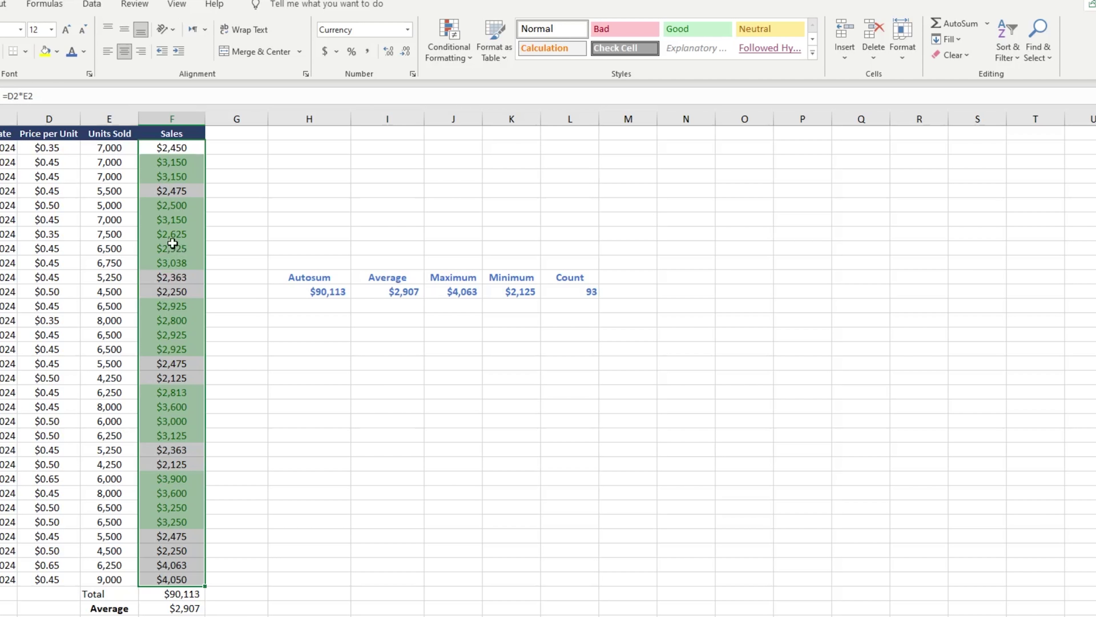
# Step: Start an Equal To highlight rule for the Sales values and try 3000 as the value to match
pyautogui.click(449, 39)
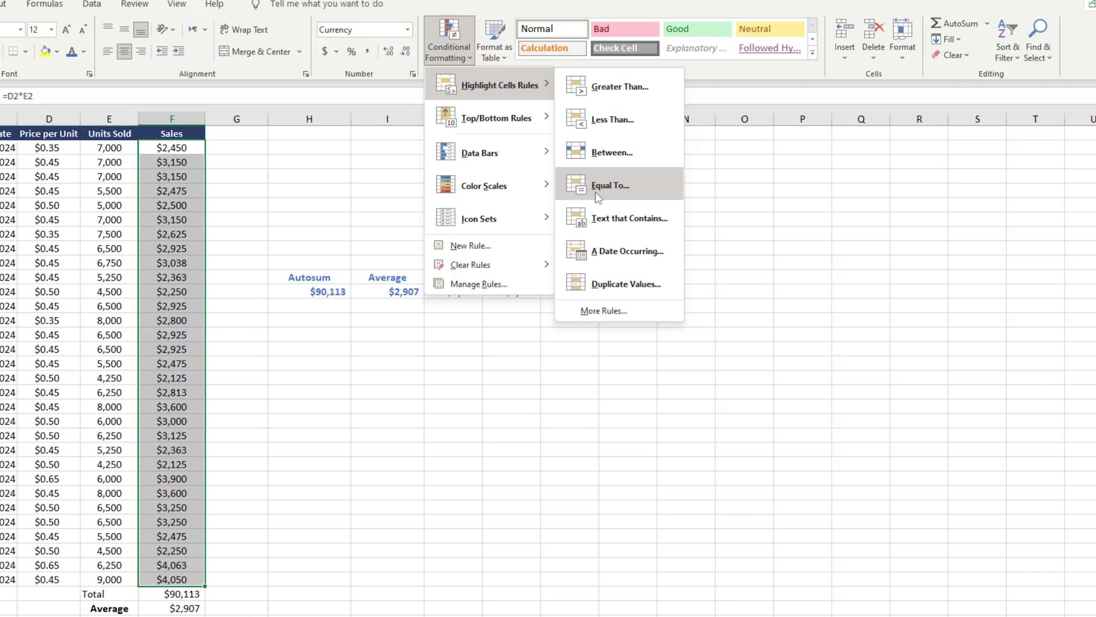
pyautogui.click(596, 192)
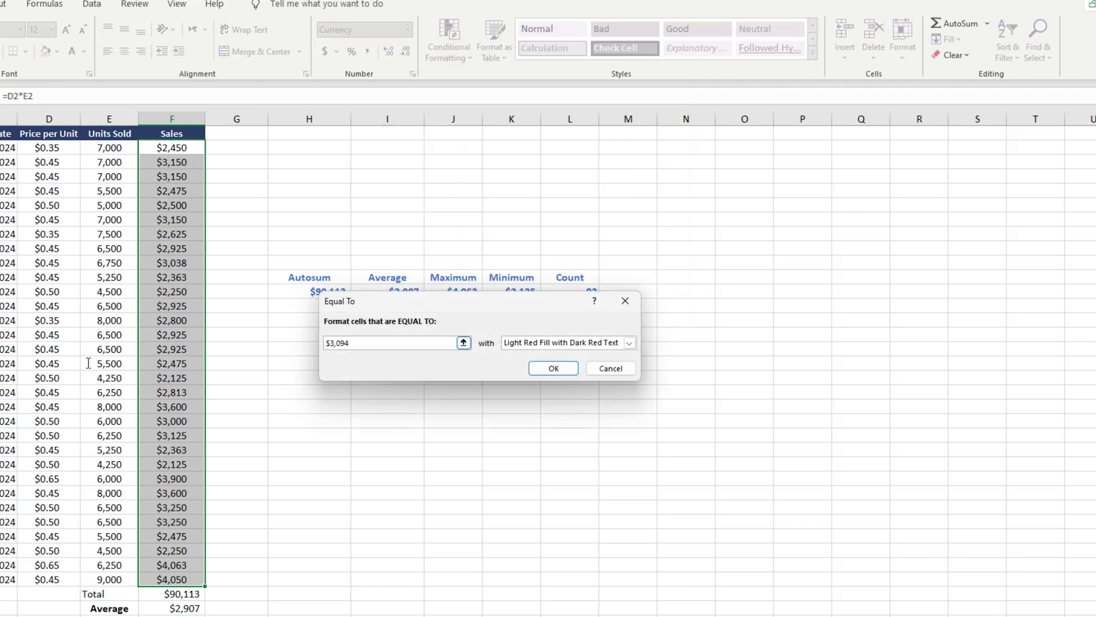
pyautogui.write('3000')
pyautogui.press('BackSpace')
pyautogui.press('BackSpace')
pyautogui.press('BackSpace')
pyautogui.press('BackSpace')
pyautogui.press('BackSpace')
pyautogui.press('BackSpace')
pyautogui.press('BackSpace')
pyautogui.press('BackSpace')
pyautogui.press('BackSpace')
pyautogui.press('BackSpace')
pyautogui.write('3000')
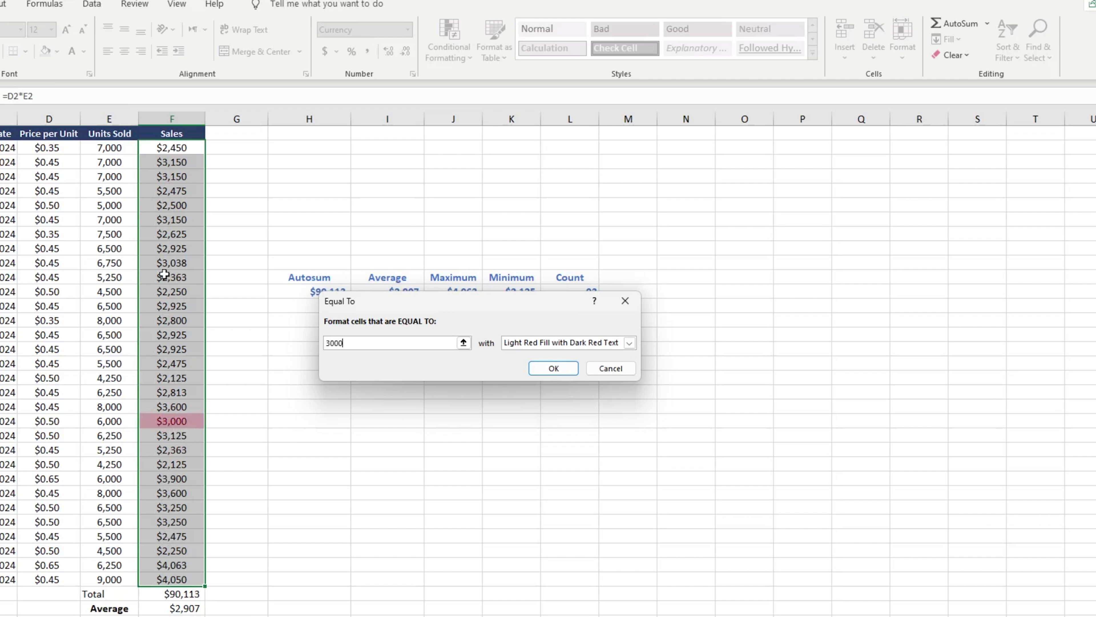
# Step: Try 2450 as the Equal To value, then clear it and close the rule without applying it
pyautogui.press('BackSpace')
pyautogui.press('BackSpace')
pyautogui.press('BackSpace')
pyautogui.press('BackSpace')
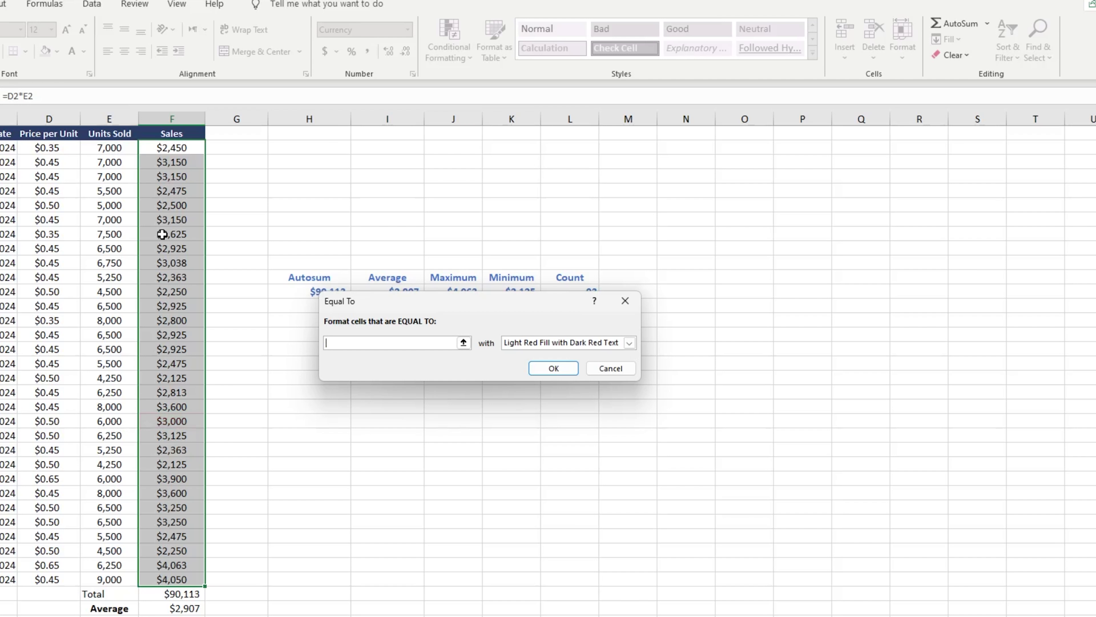
pyautogui.write('2450')
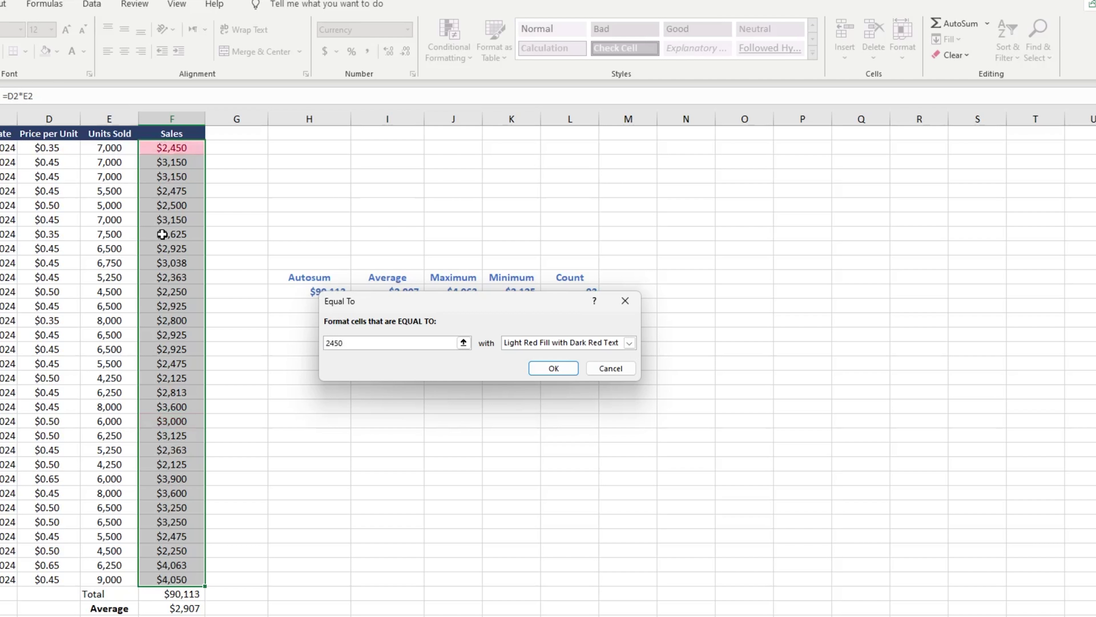
pyautogui.press('BackSpace')
pyautogui.press('BackSpace')
pyautogui.press('BackSpace')
pyautogui.press('BackSpace')
pyautogui.click(625, 300)
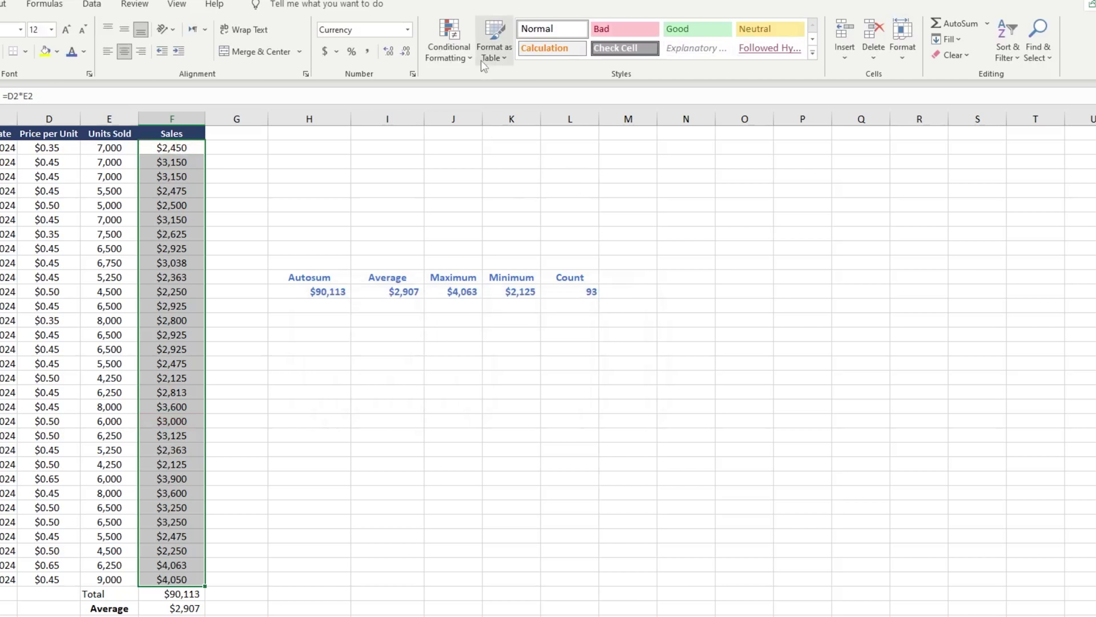
# Step: Start a Text that Contains rule for the Retailer values in A2:A32, using a person's name and Green Fill with Dark Green Text
pyautogui.click(466, 50)
pyautogui.moveTo(509, 87)
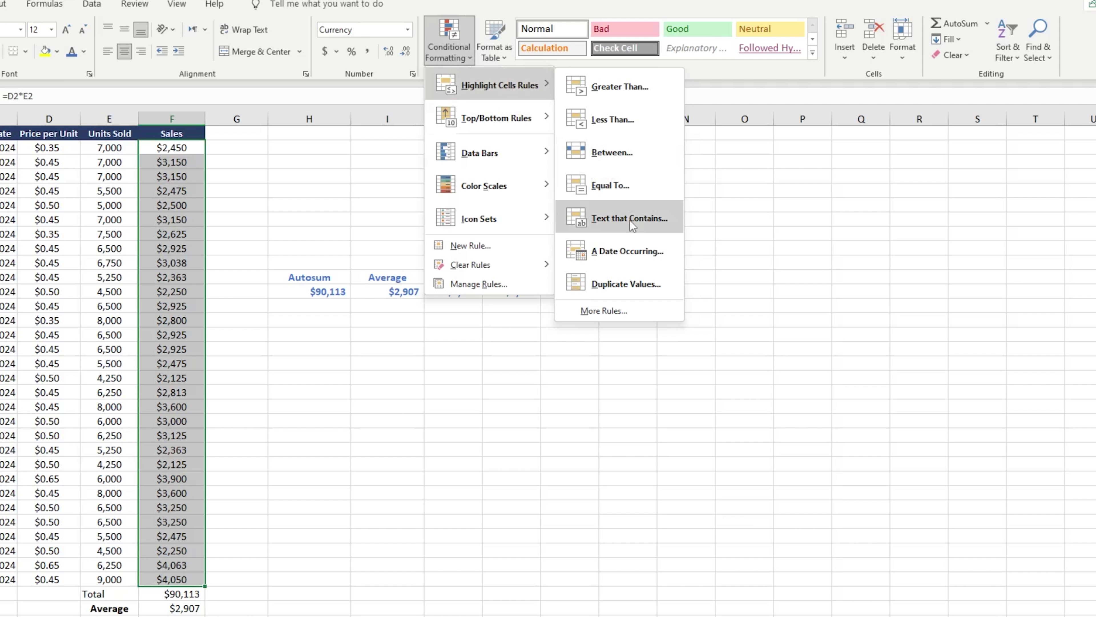
pyautogui.click(244, 344)
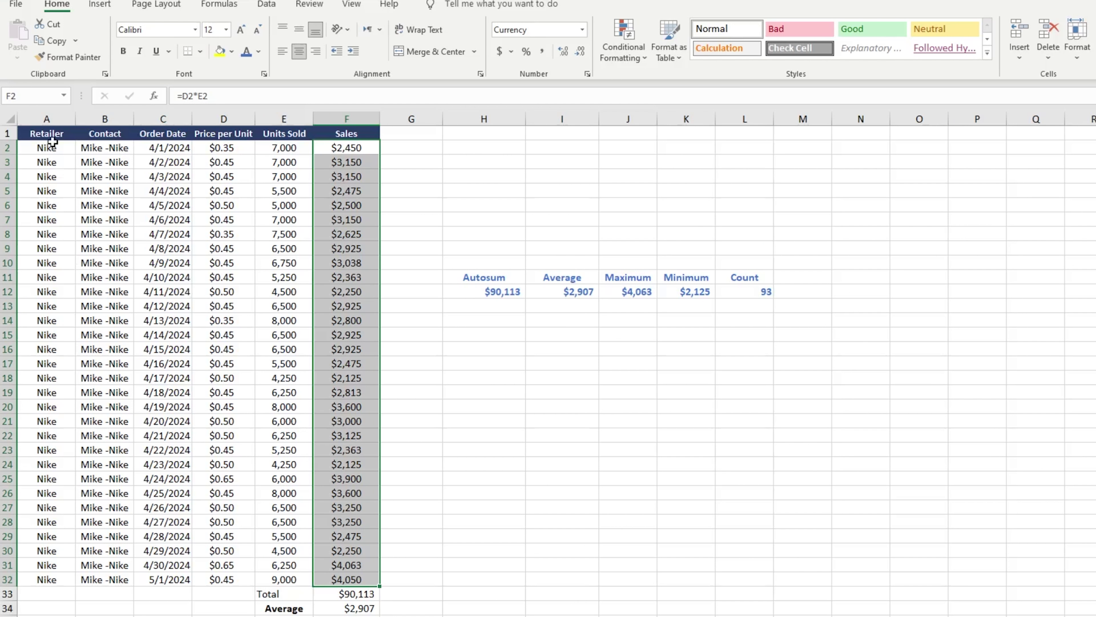
pyautogui.moveTo(52, 147); pyautogui.dragTo(6, 582)
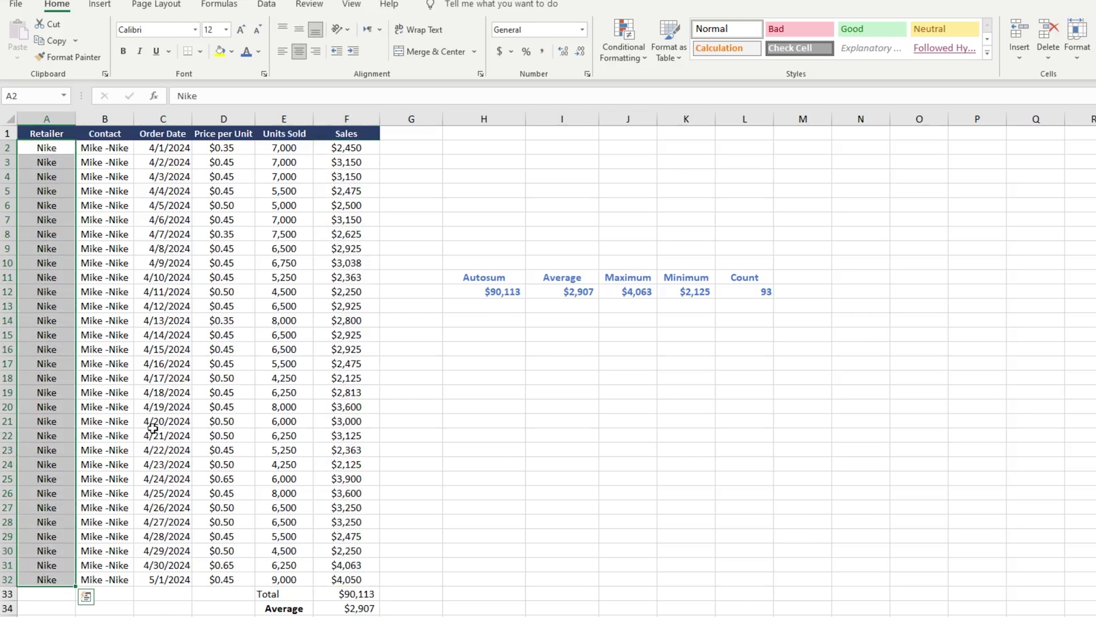
pyautogui.click(617, 56)
pyautogui.moveTo(648, 76)
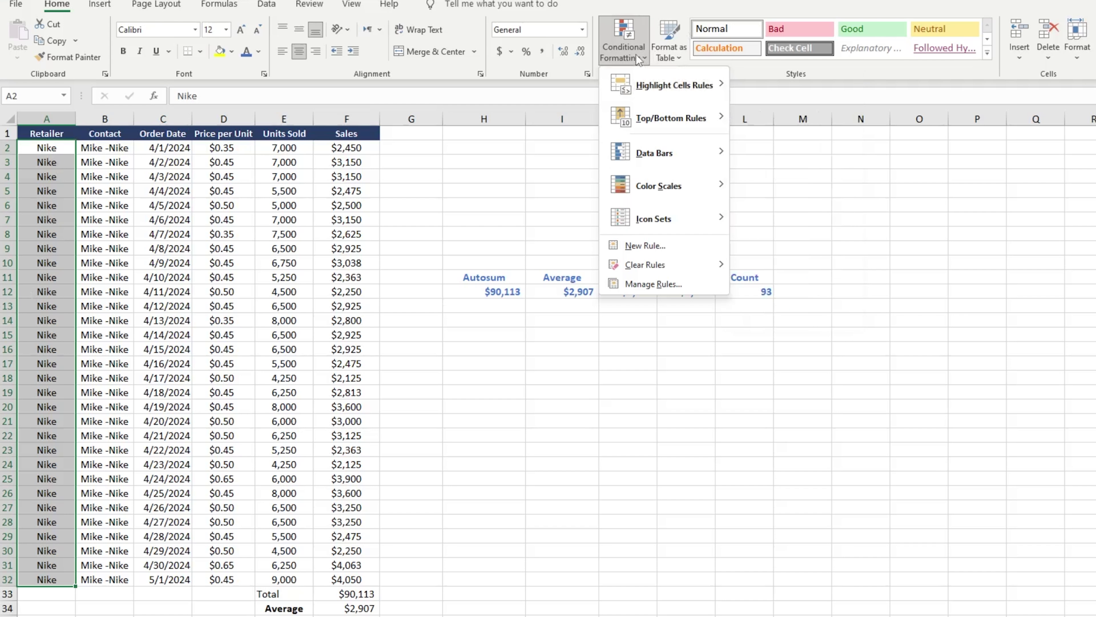
pyautogui.moveTo(680, 124)
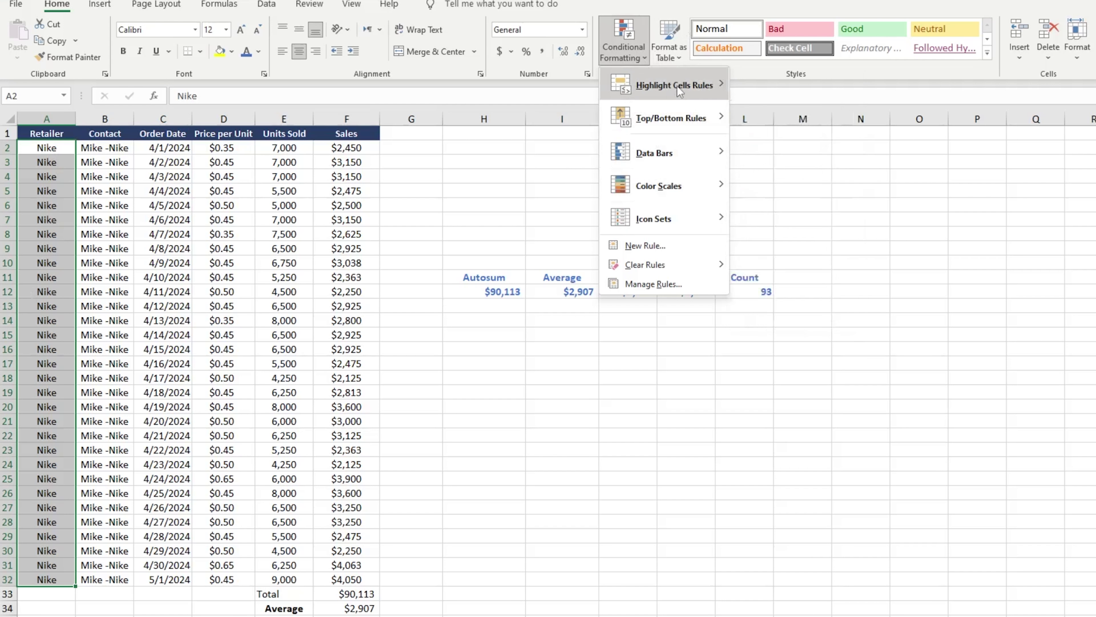
pyautogui.moveTo(679, 91)
pyautogui.click(777, 226)
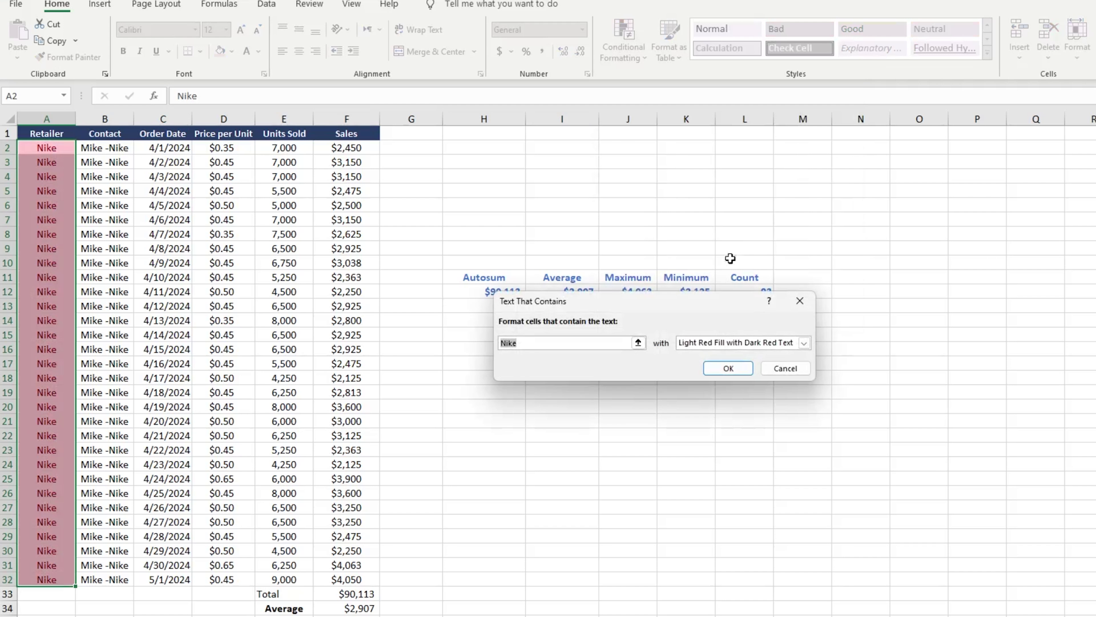
pyautogui.write('karim')
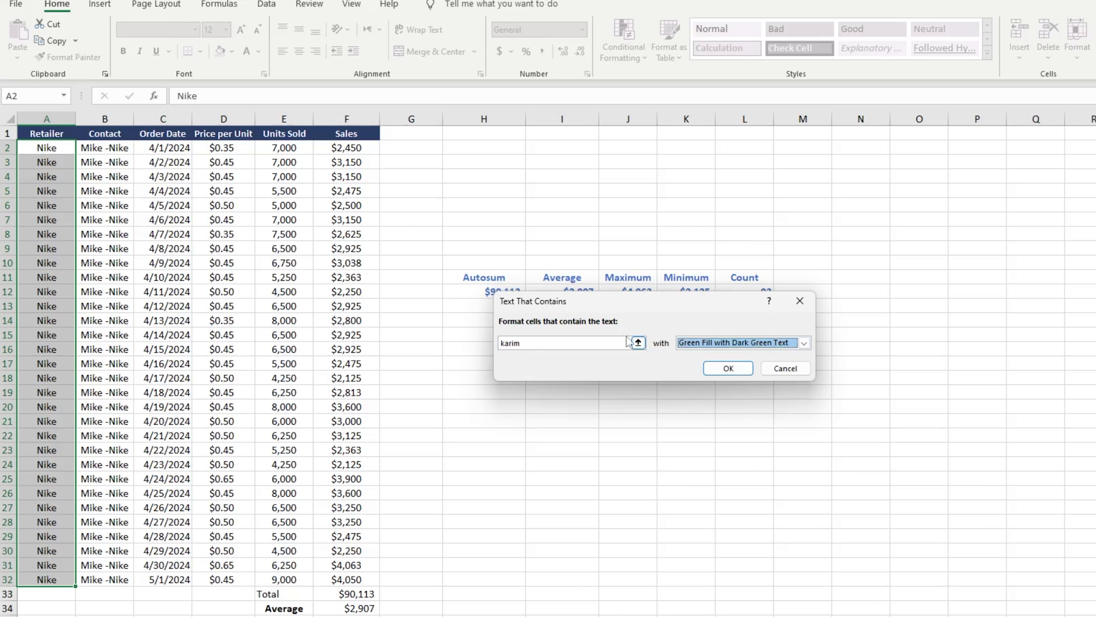
# Step: Try nike as the text to match in the Retailer rule and close it without applying
pyautogui.moveTo(526, 343); pyautogui.dragTo(264, 345)
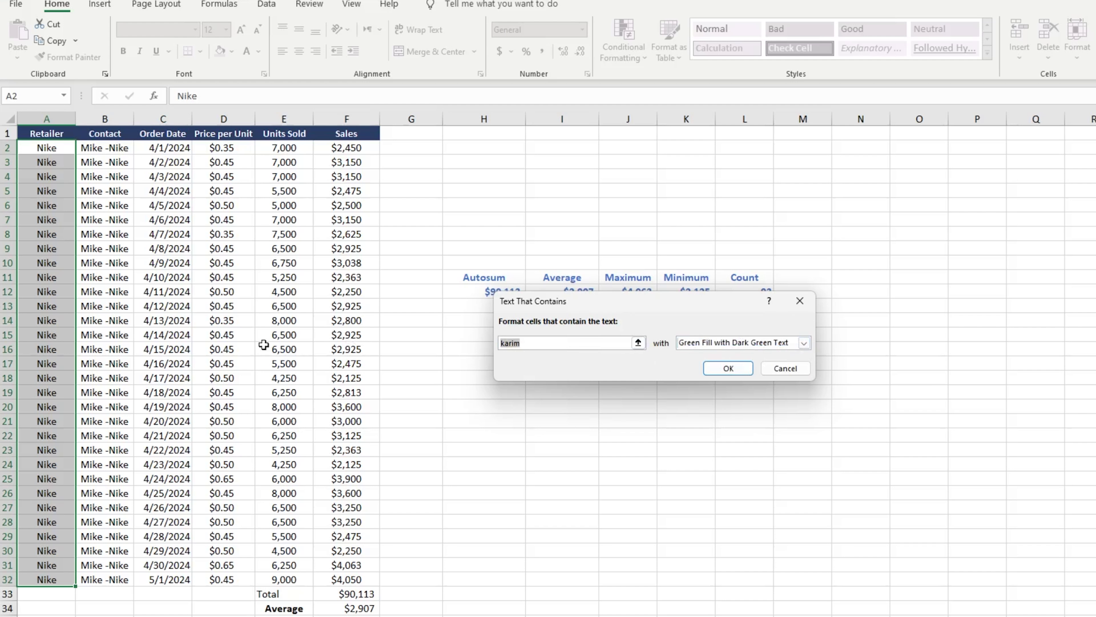
pyautogui.write('nike')
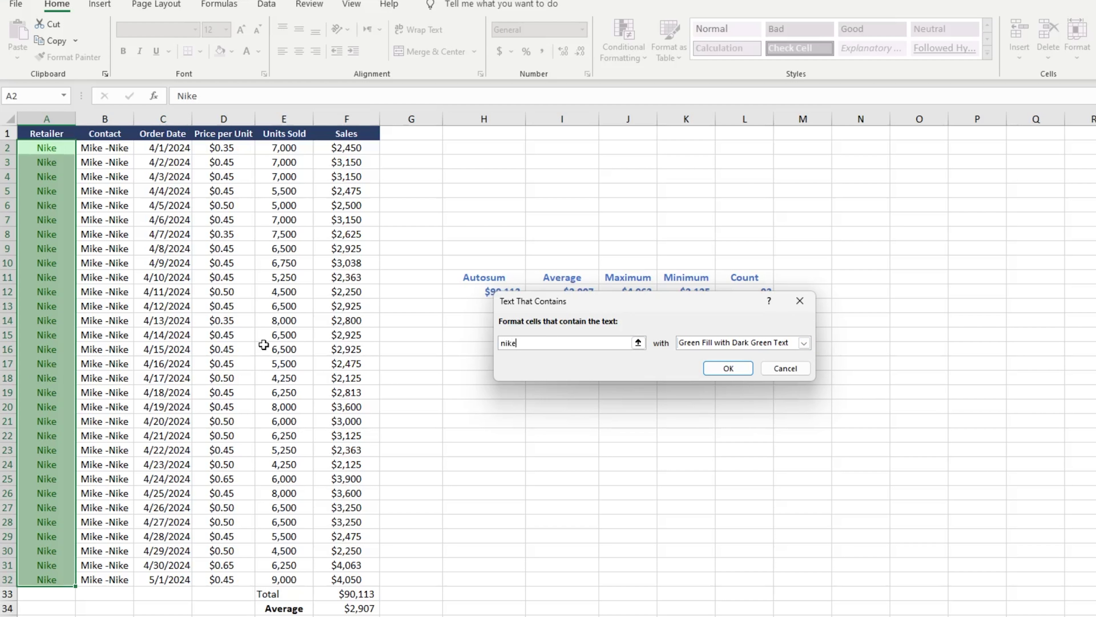
pyautogui.click(800, 300)
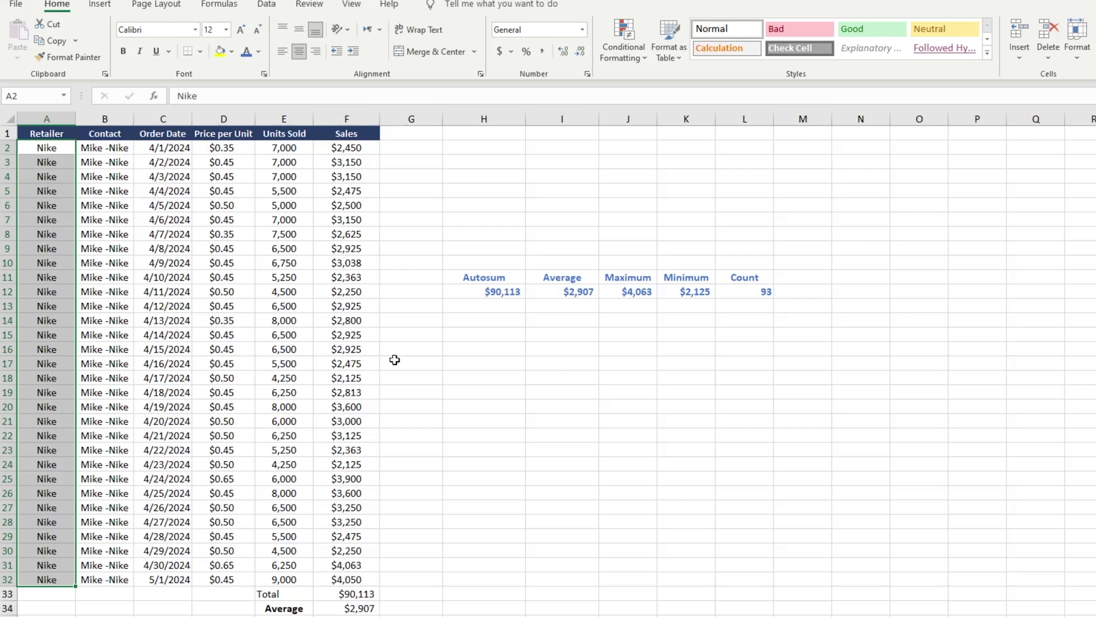
# Step: Try a Text that Contains rule with a person's name on the entire Retailer column and cancel it
pyautogui.click(227, 392)
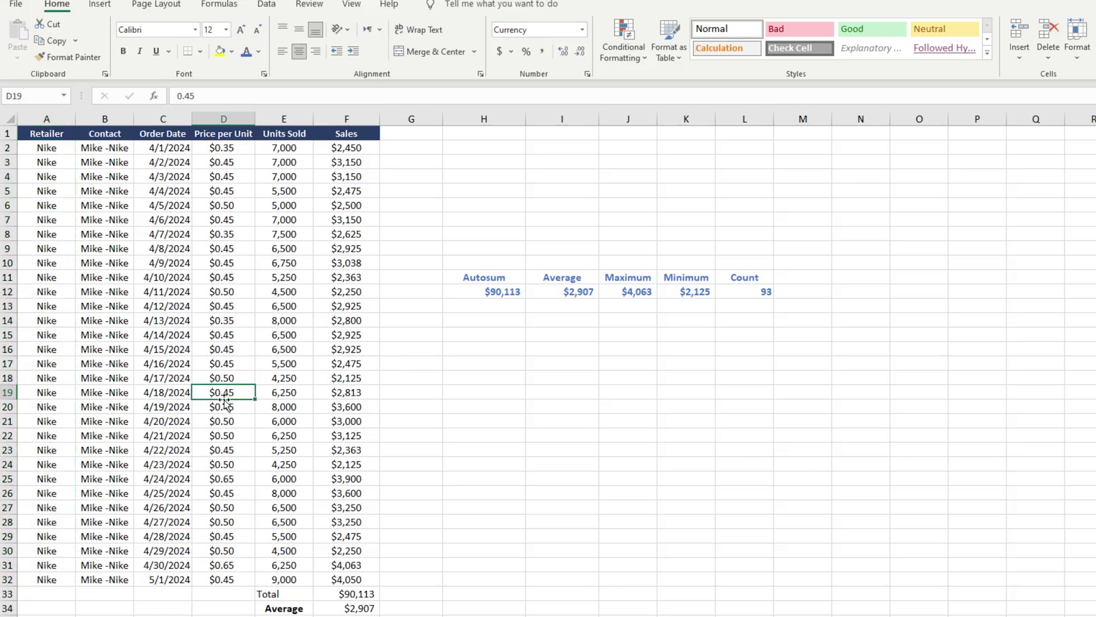
pyautogui.click(49, 118)
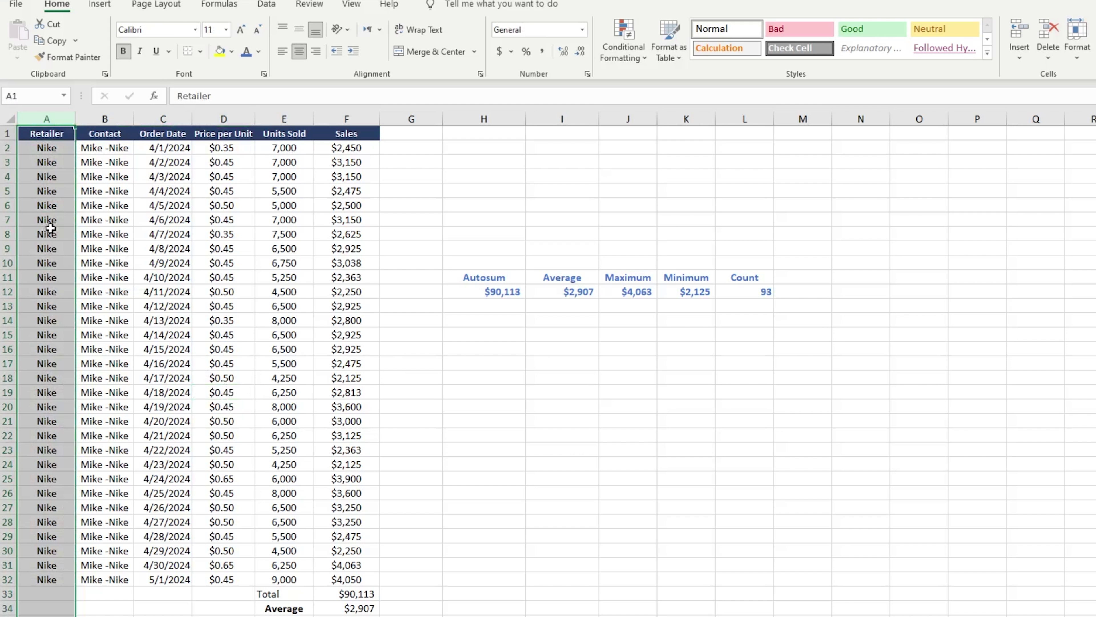
pyautogui.scroll(-1, 45, 473)
pyautogui.scroll(1, 46, 477)
pyautogui.click(624, 50)
pyautogui.moveTo(645, 87)
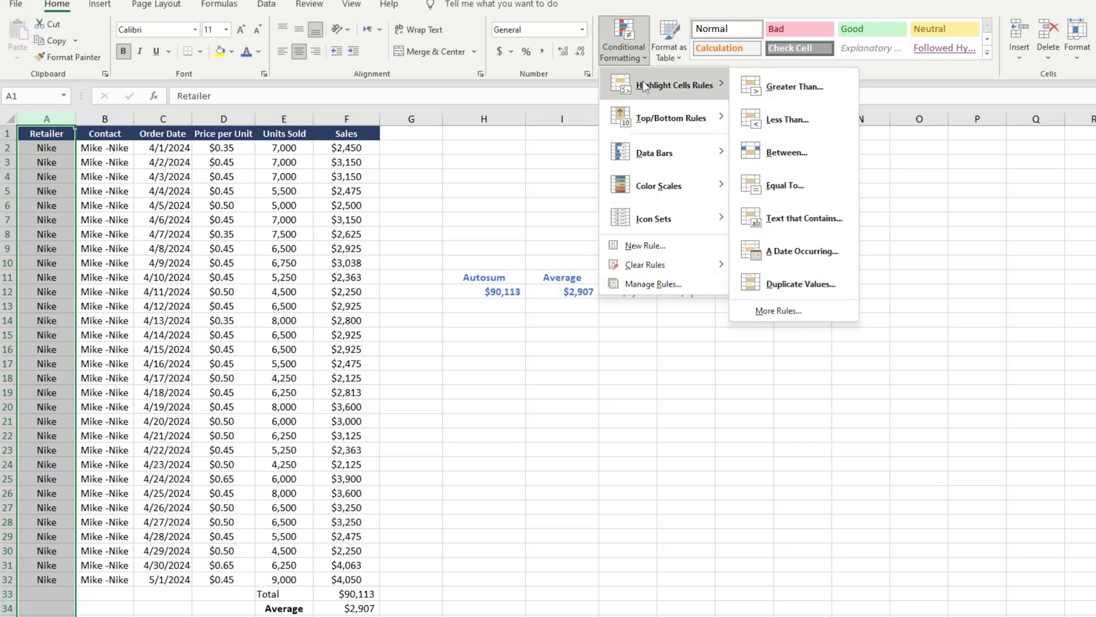
pyautogui.click(784, 223)
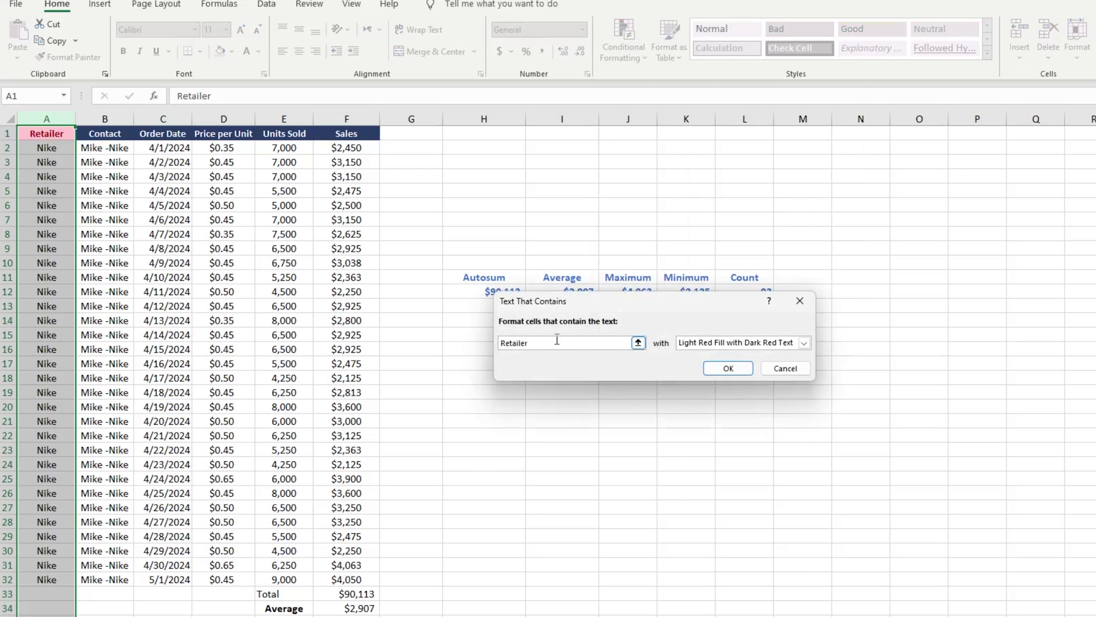
pyautogui.hotkey('ctrl', 'a')
pyautogui.write('Rahim')
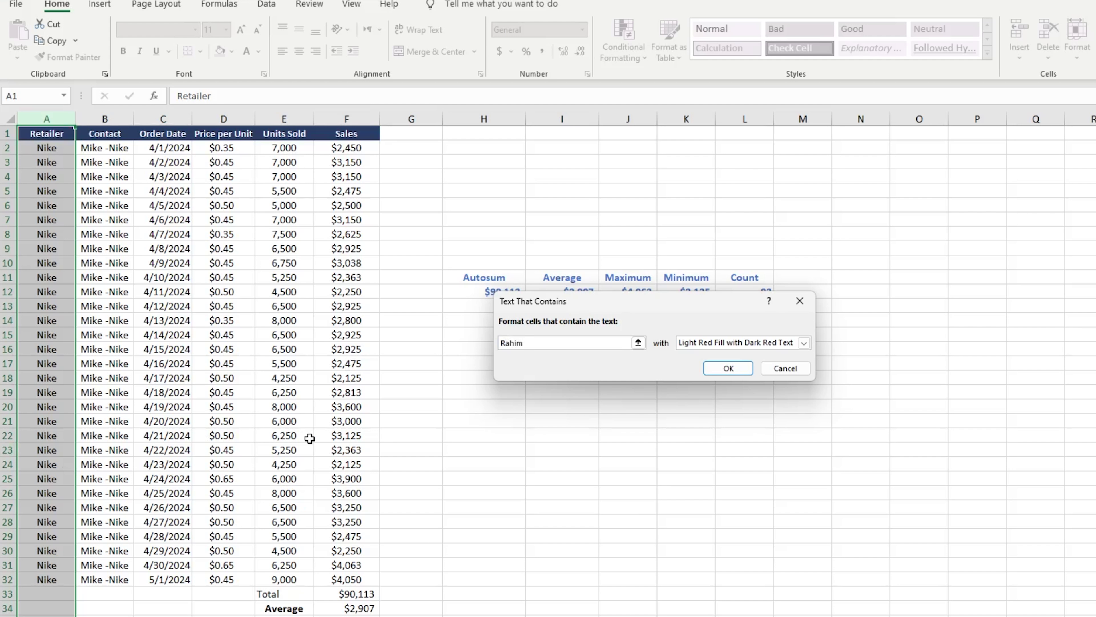
pyautogui.click(786, 369)
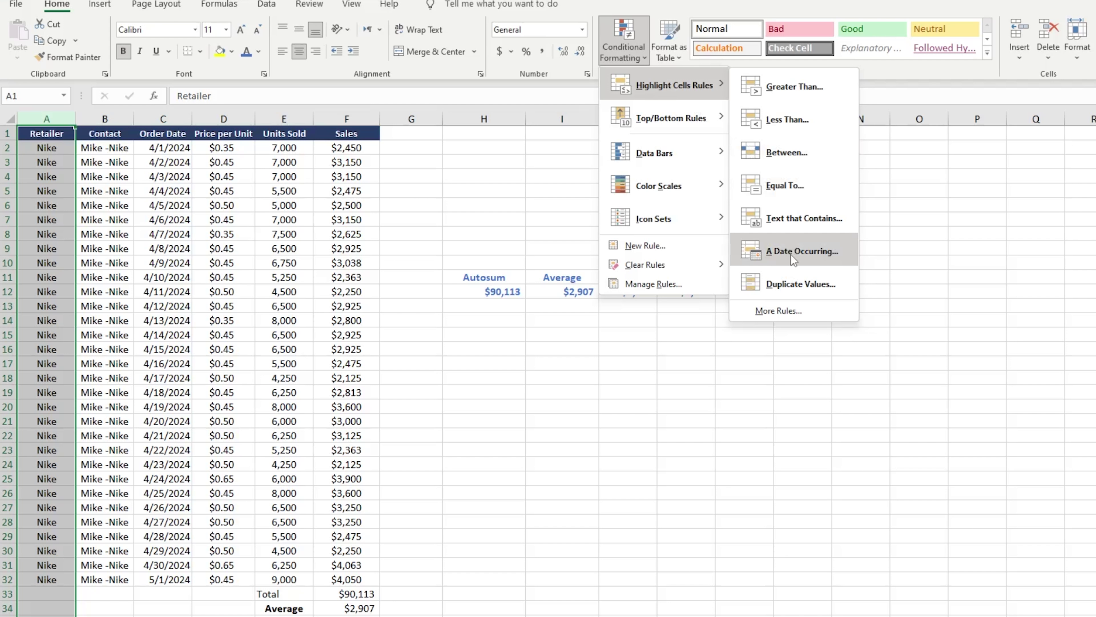
# Step: Start an A Date Occurring highlight rule for the Order Date values in C2:C32
pyautogui.click(470, 355)
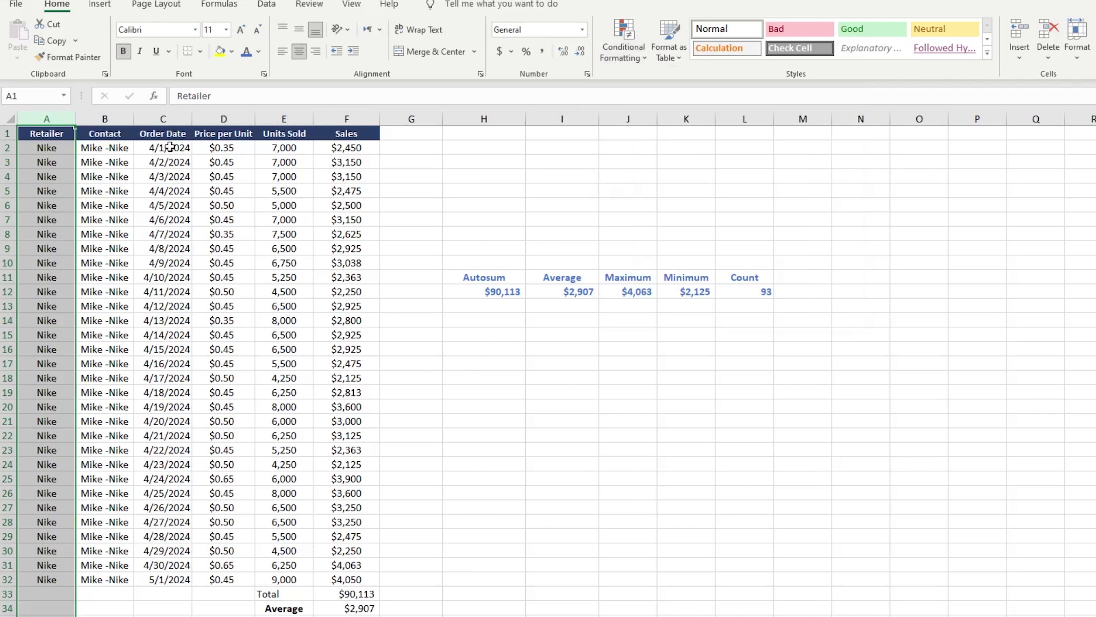
pyautogui.moveTo(170, 147); pyautogui.dragTo(151, 579)
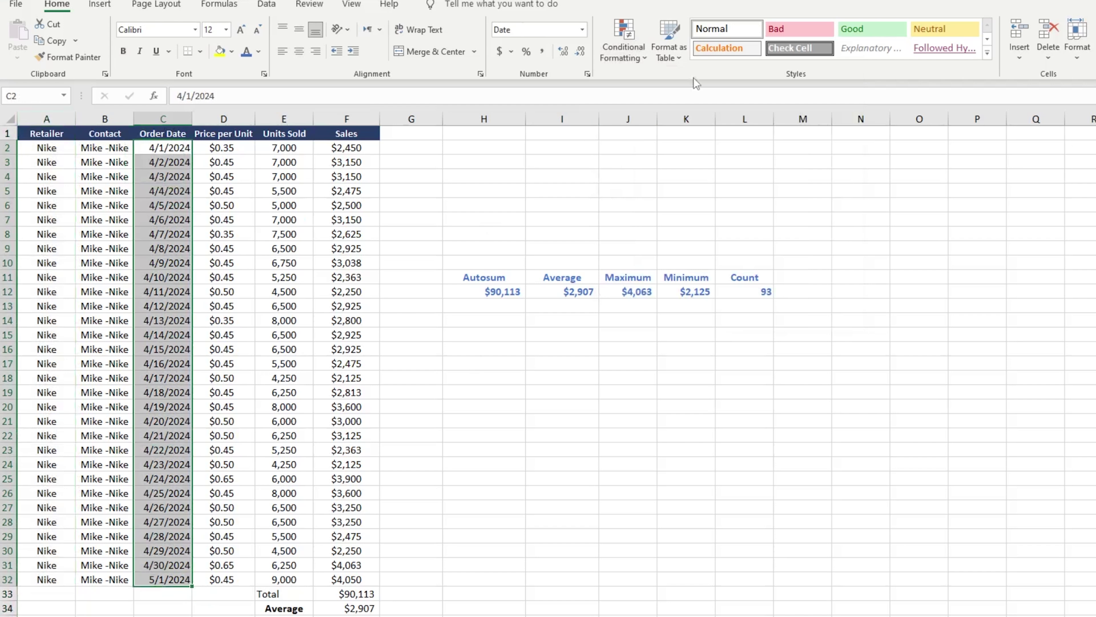
pyautogui.click(631, 51)
pyautogui.moveTo(660, 82)
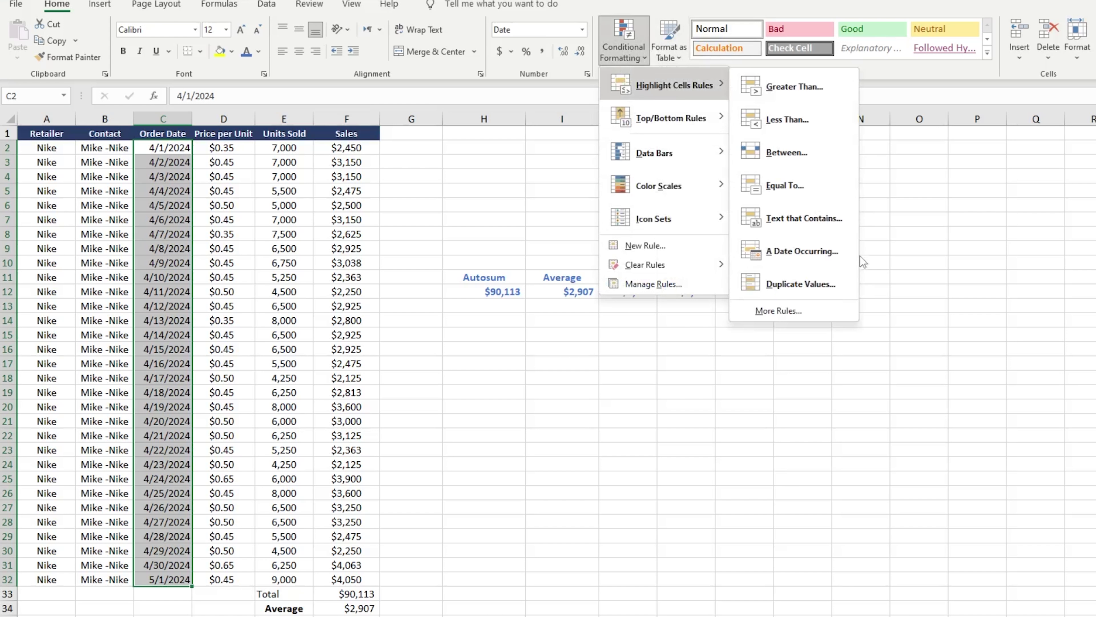
pyautogui.click(799, 252)
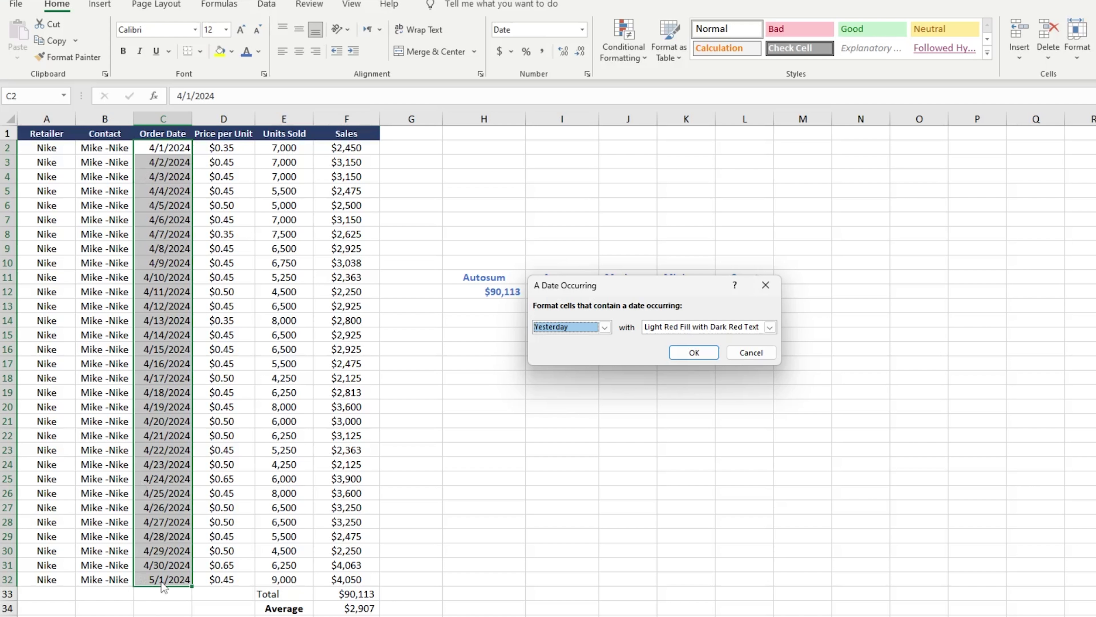
# Step: Try the Today, Tomorrow, In the last 7 days and Last week periods in the date rule
pyautogui.click(605, 327)
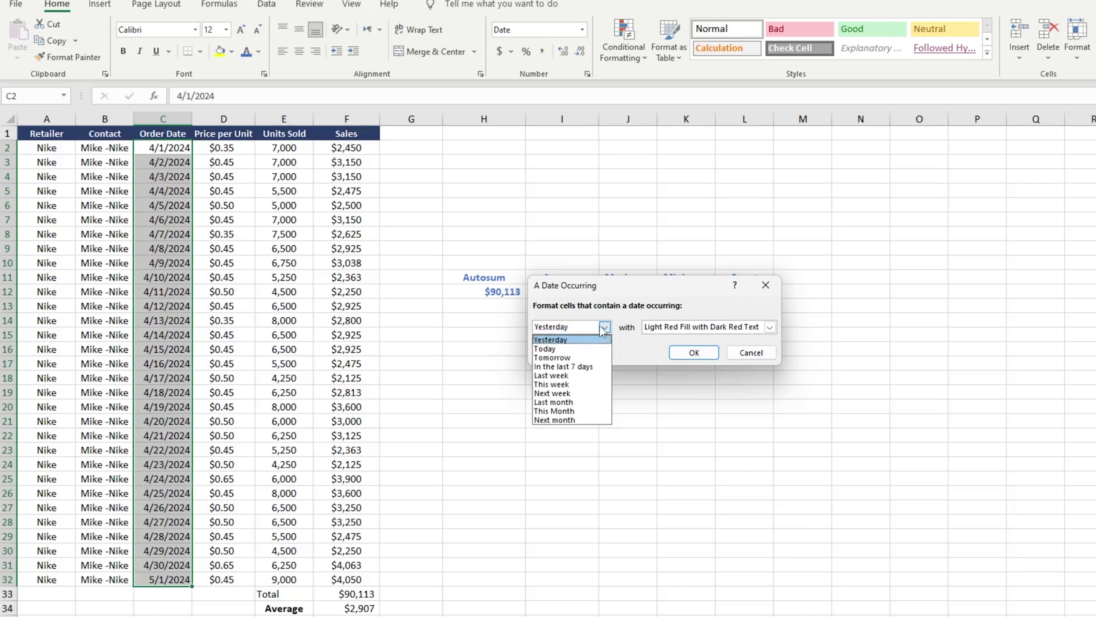
pyautogui.click(551, 349)
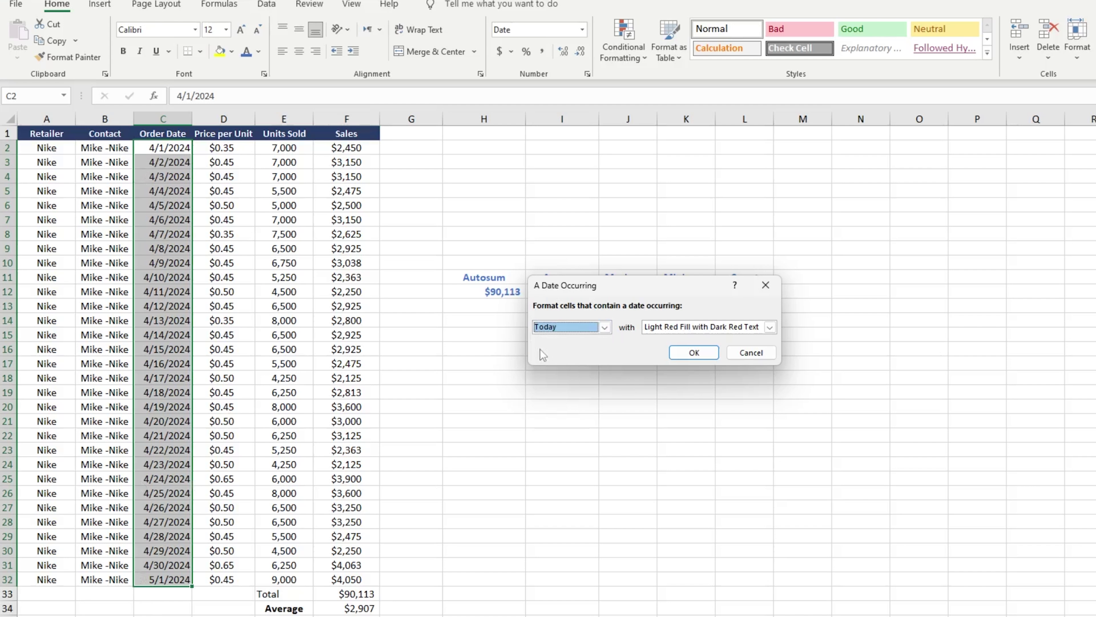
pyautogui.click(588, 329)
pyautogui.click(570, 357)
pyautogui.click(585, 329)
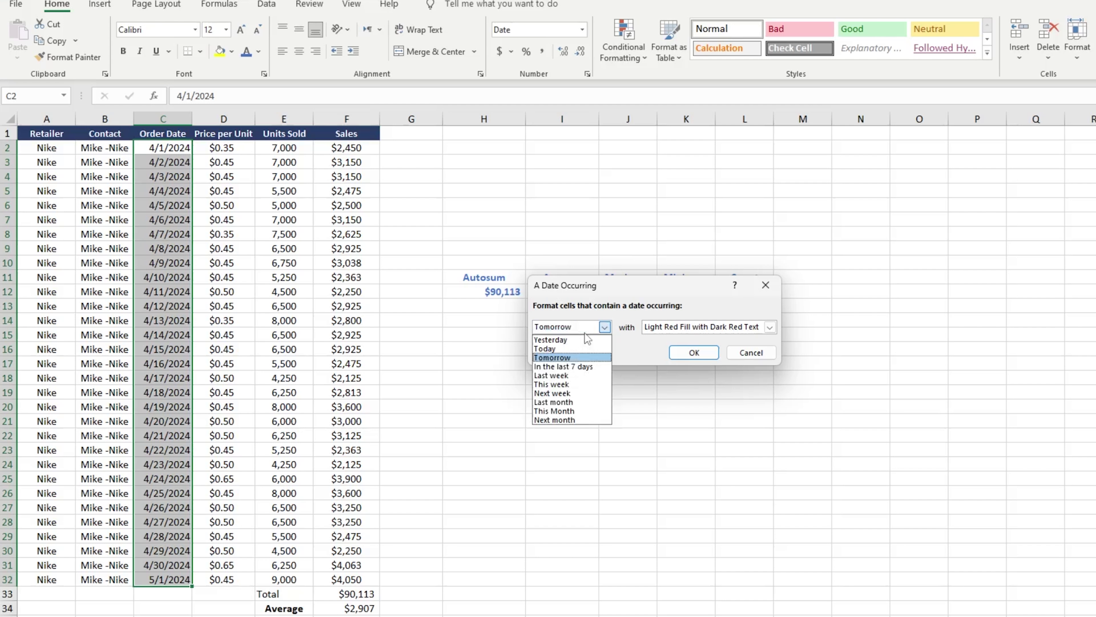
pyautogui.click(563, 370)
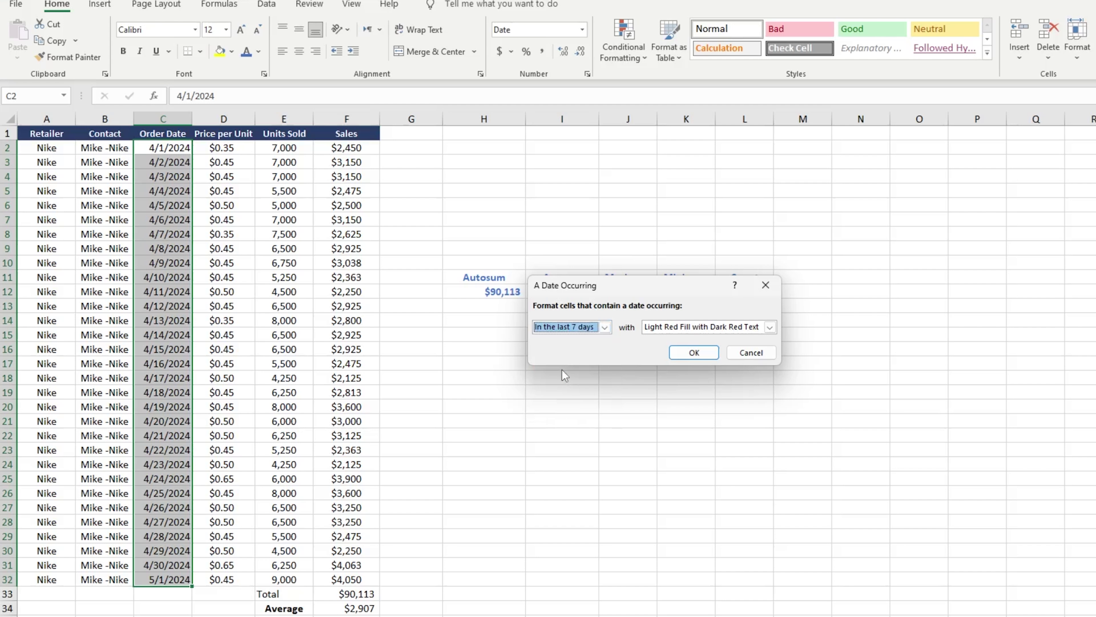
pyautogui.click(569, 331)
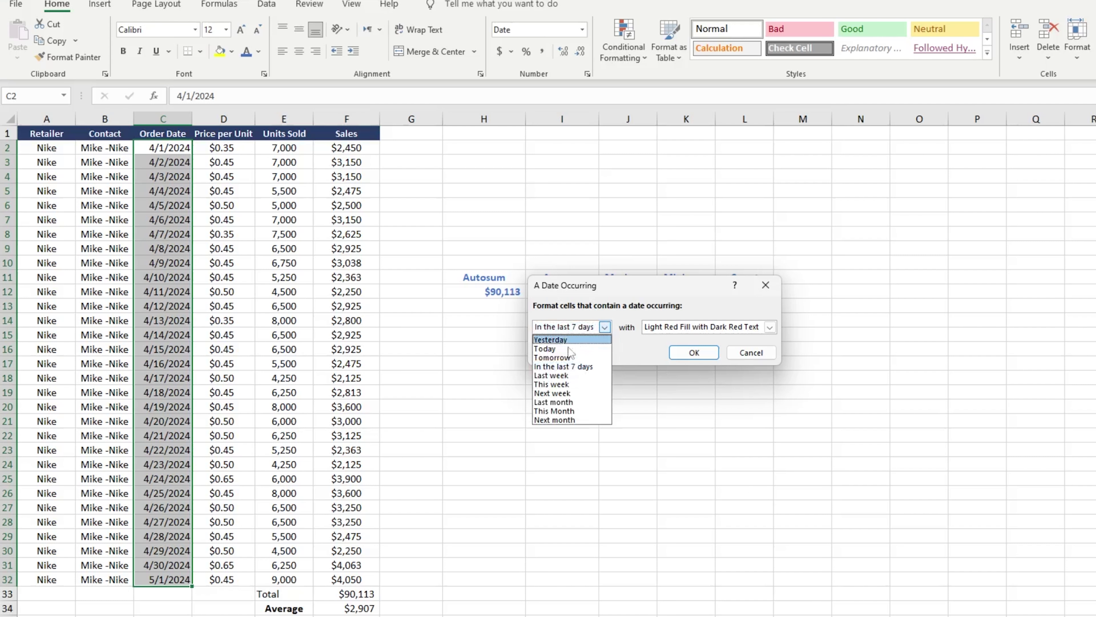
pyautogui.click(557, 375)
# Step: Try the Last month and This Month periods in the Order Date rule and browse the available highlight formats
pyautogui.click(593, 327)
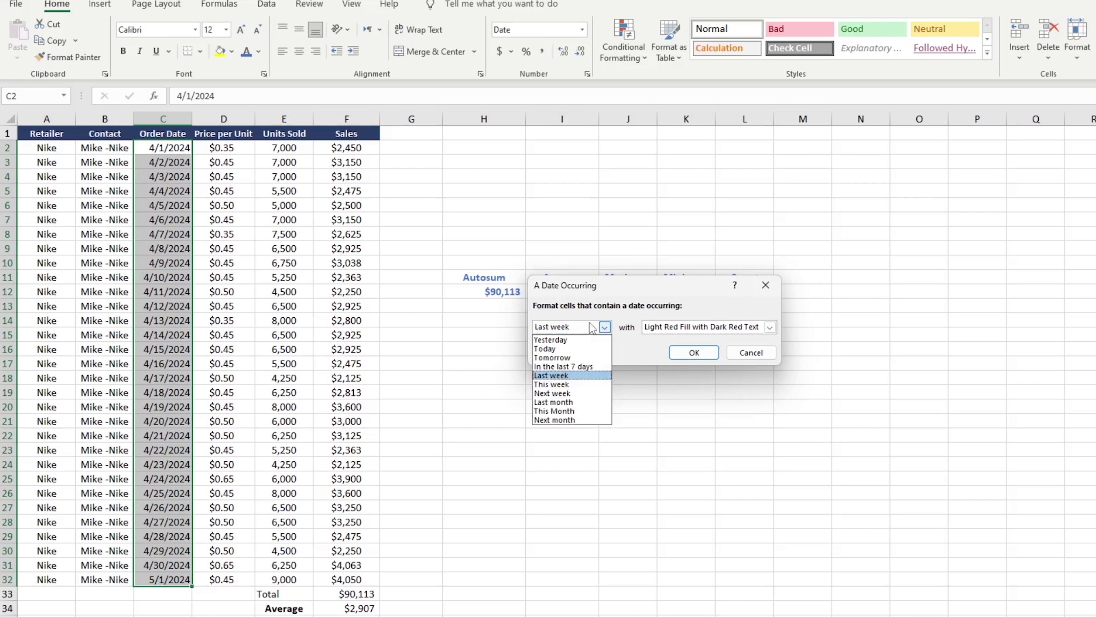
pyautogui.click(557, 402)
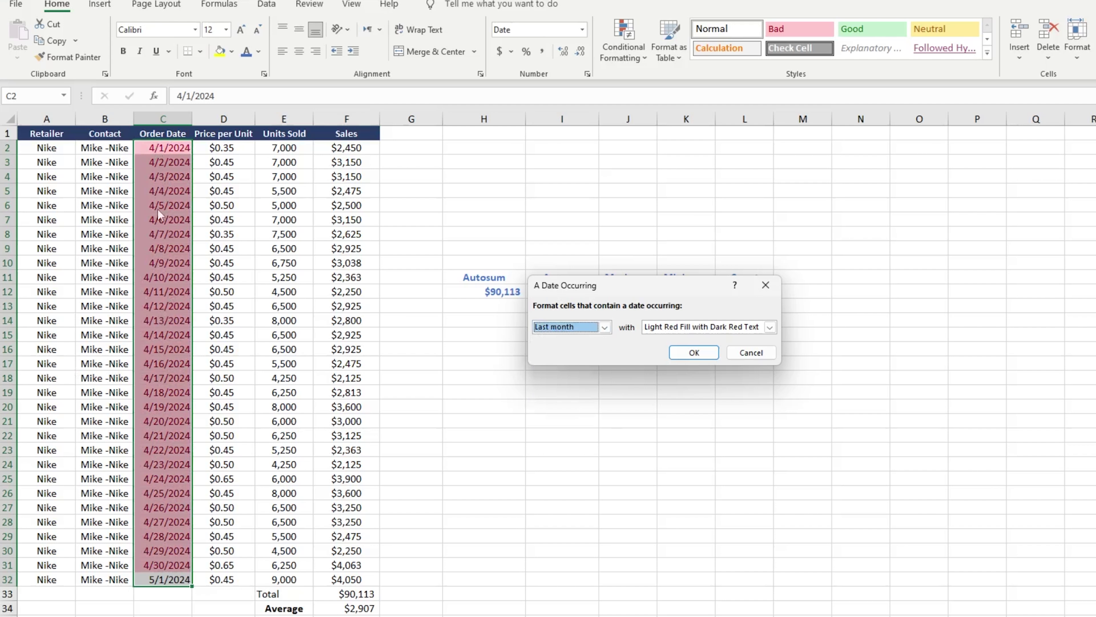
pyautogui.click(604, 327)
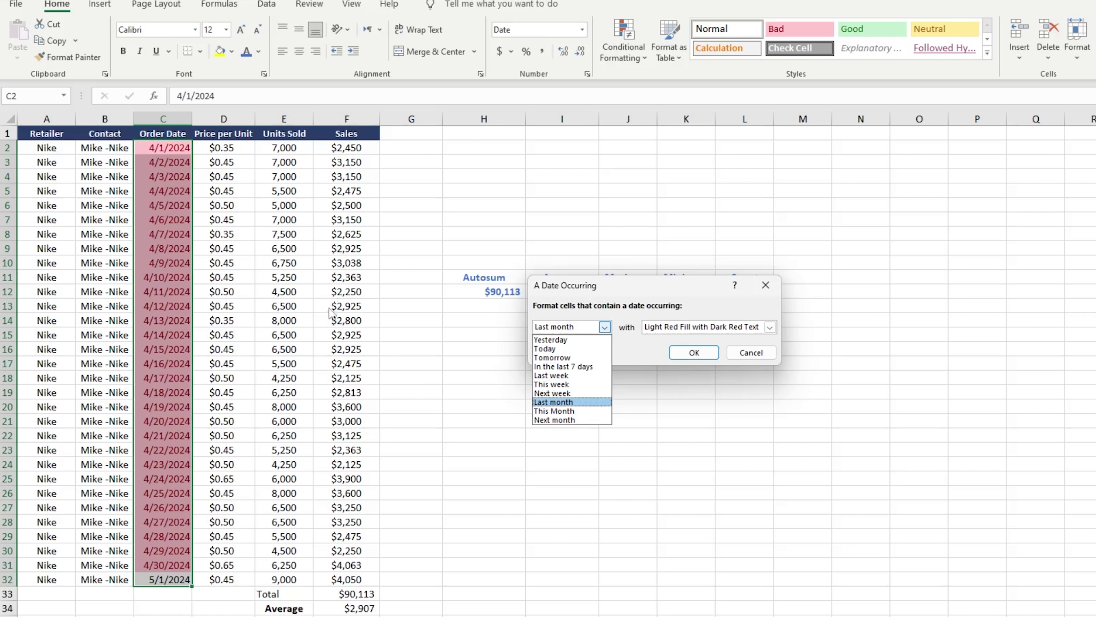
pyautogui.click(723, 326)
pyautogui.click(722, 327)
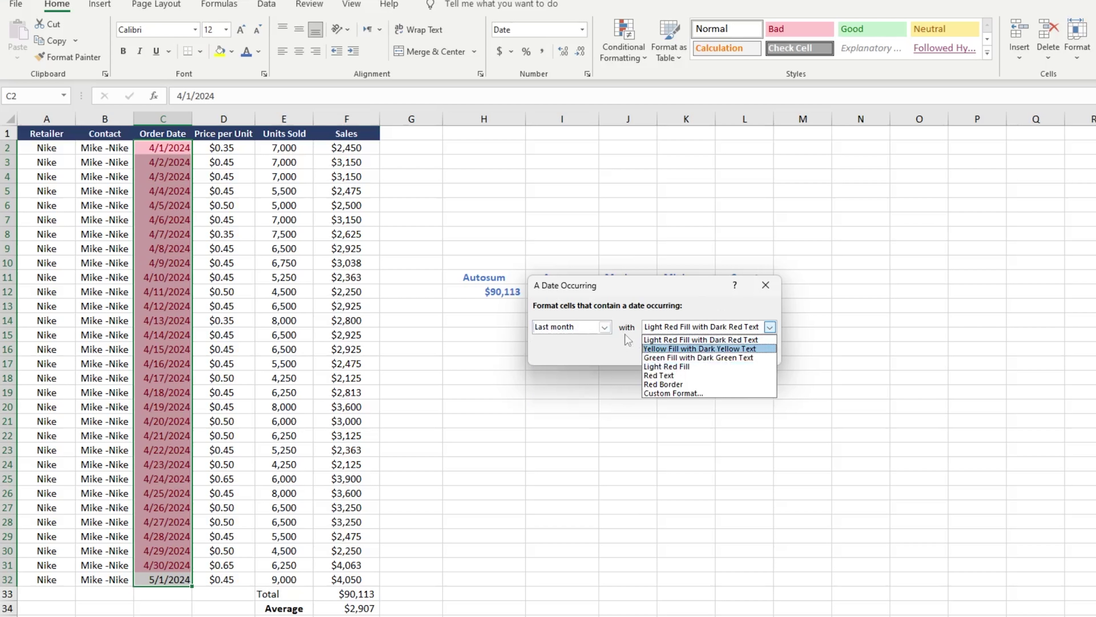
pyautogui.click(604, 327)
pyautogui.click(604, 327)
pyautogui.click(561, 411)
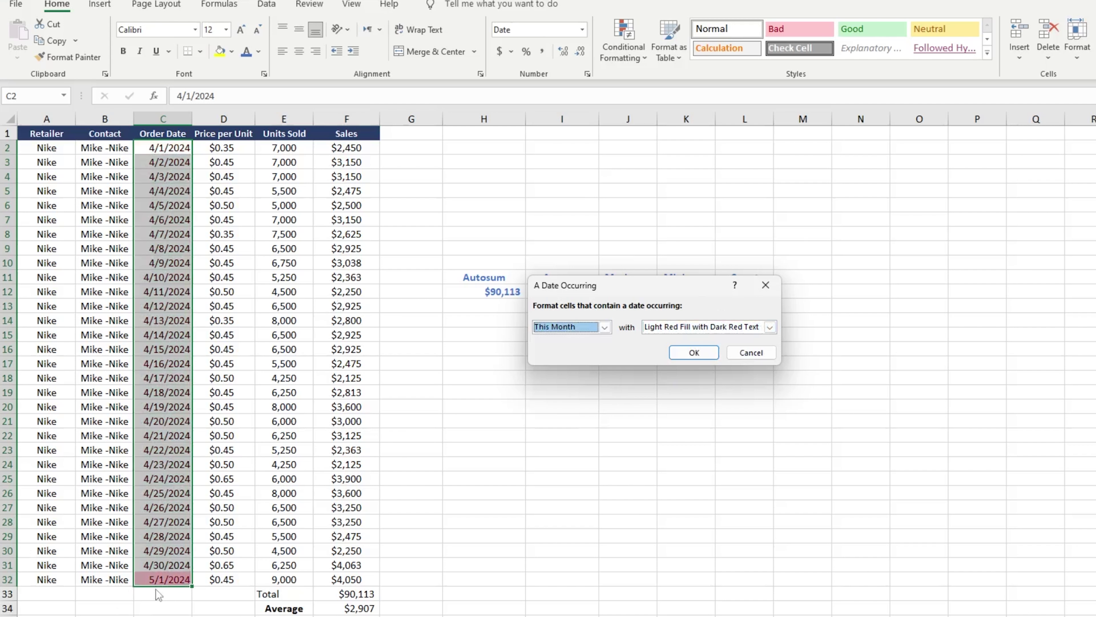
# Step: Set the Order Date rule's period to Next month and apply it with Light Red Fill with Dark Red Text
pyautogui.click(558, 331)
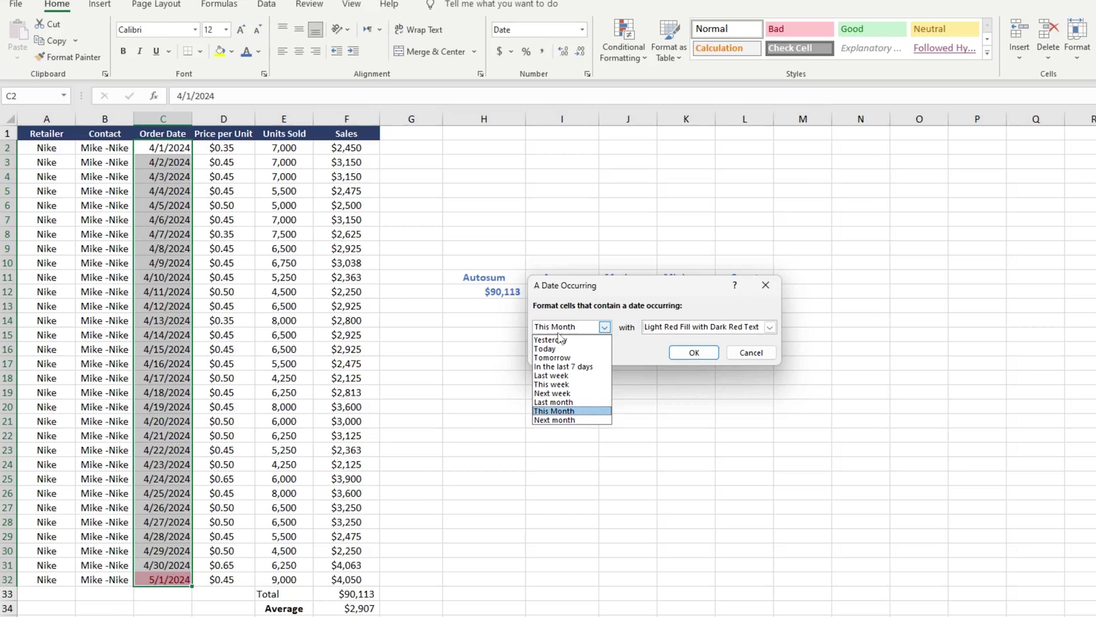
pyautogui.click(560, 420)
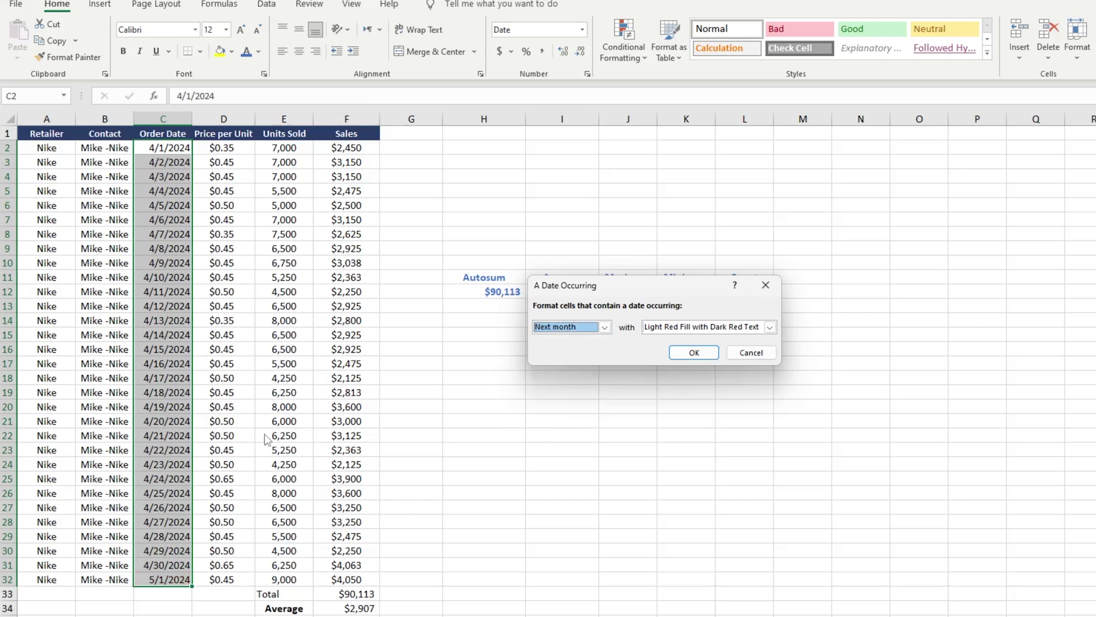
pyautogui.click(694, 352)
# Step: Start a Duplicate Values highlight rule for the Sales values in F2:F32
pyautogui.click(623, 41)
pyautogui.moveTo(667, 77)
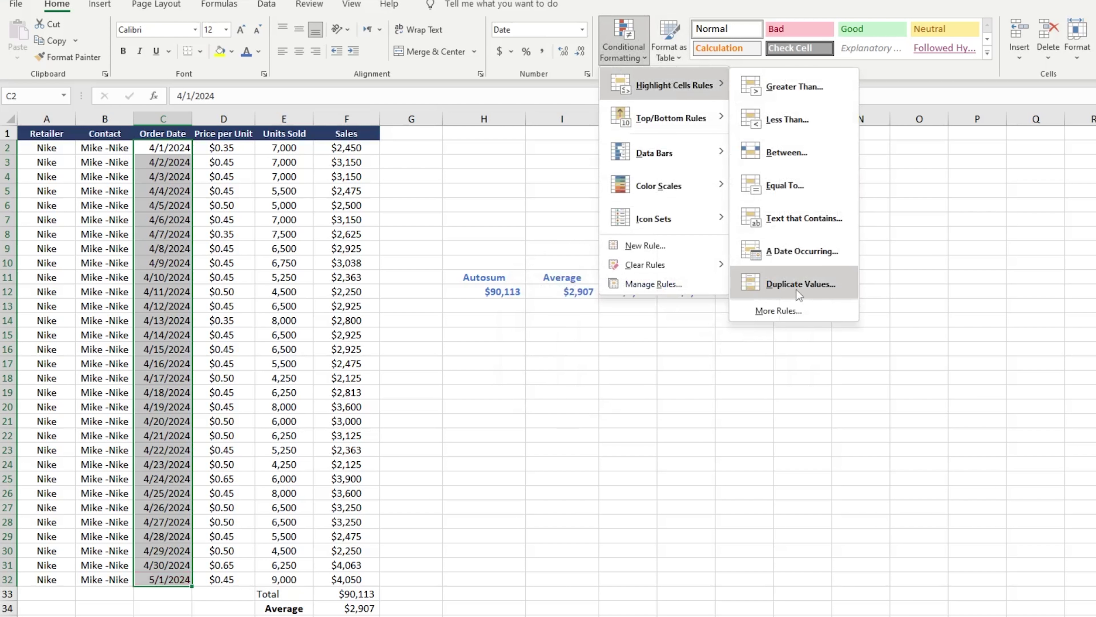
pyautogui.click(401, 240)
pyautogui.moveTo(350, 147); pyautogui.dragTo(341, 579)
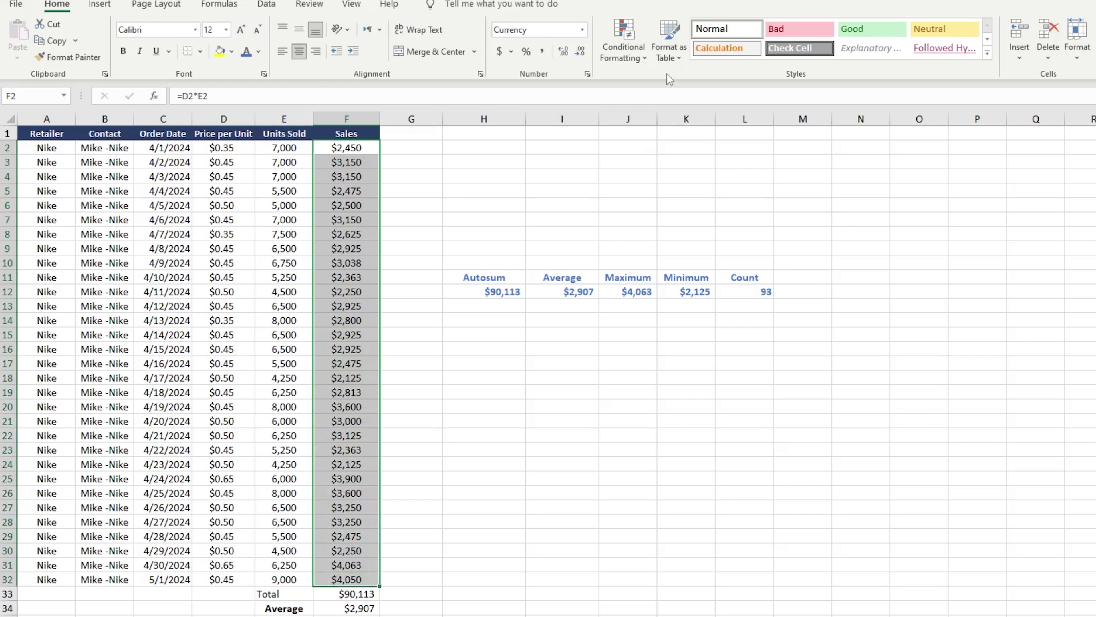
pyautogui.click(623, 47)
pyautogui.moveTo(659, 88)
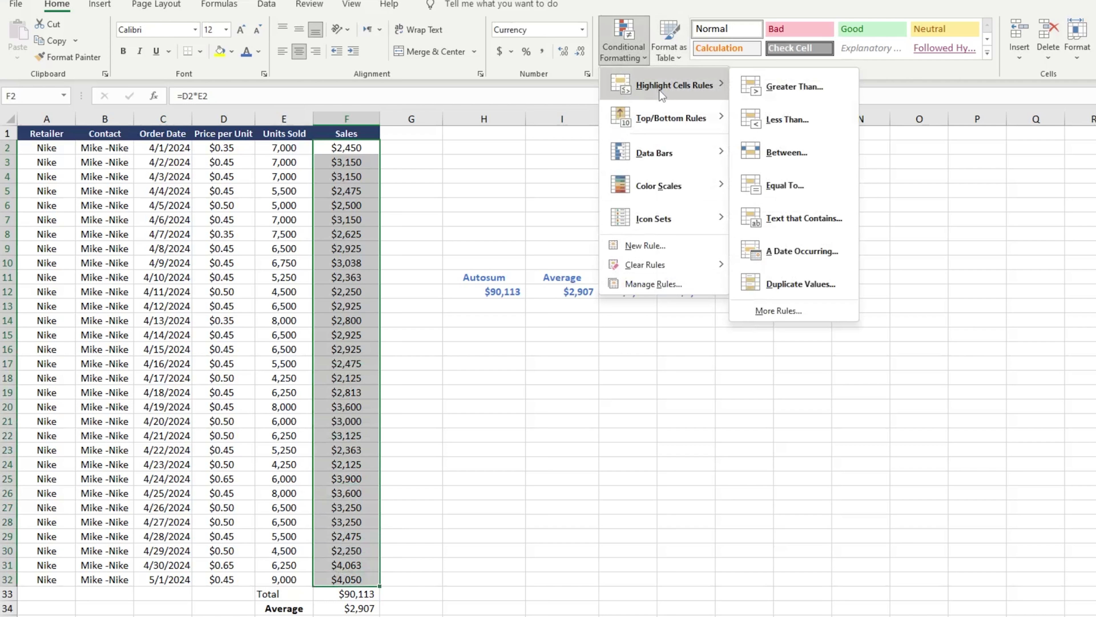
pyautogui.click(800, 284)
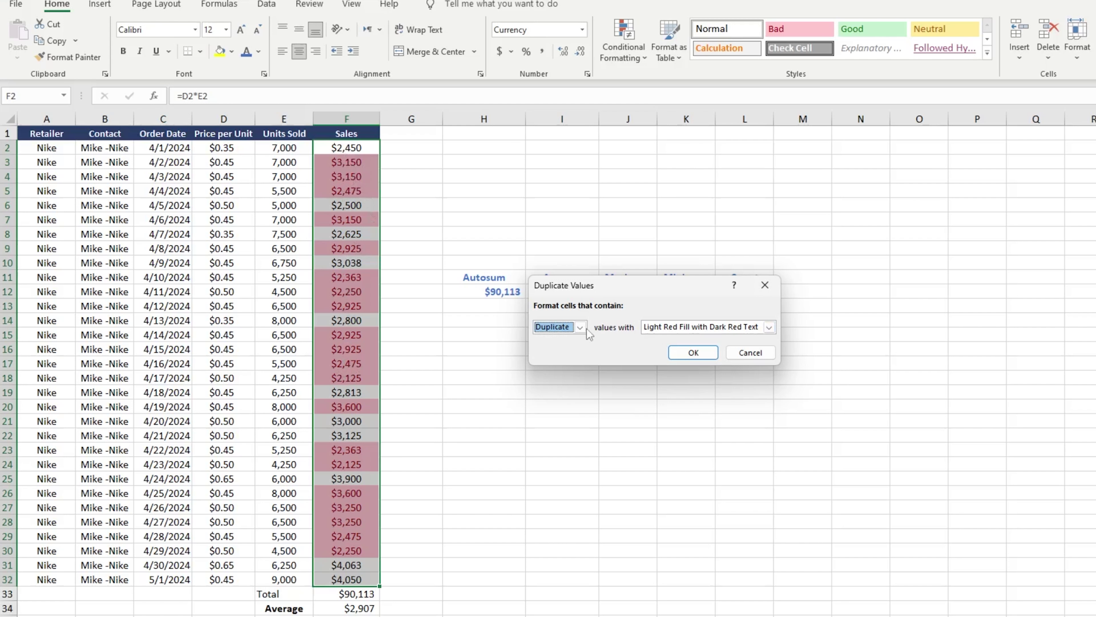
# Step: Try Light Red Fill and Green Fill with Dark Green Text as formats for the duplicate Sales values
pyautogui.click(644, 329)
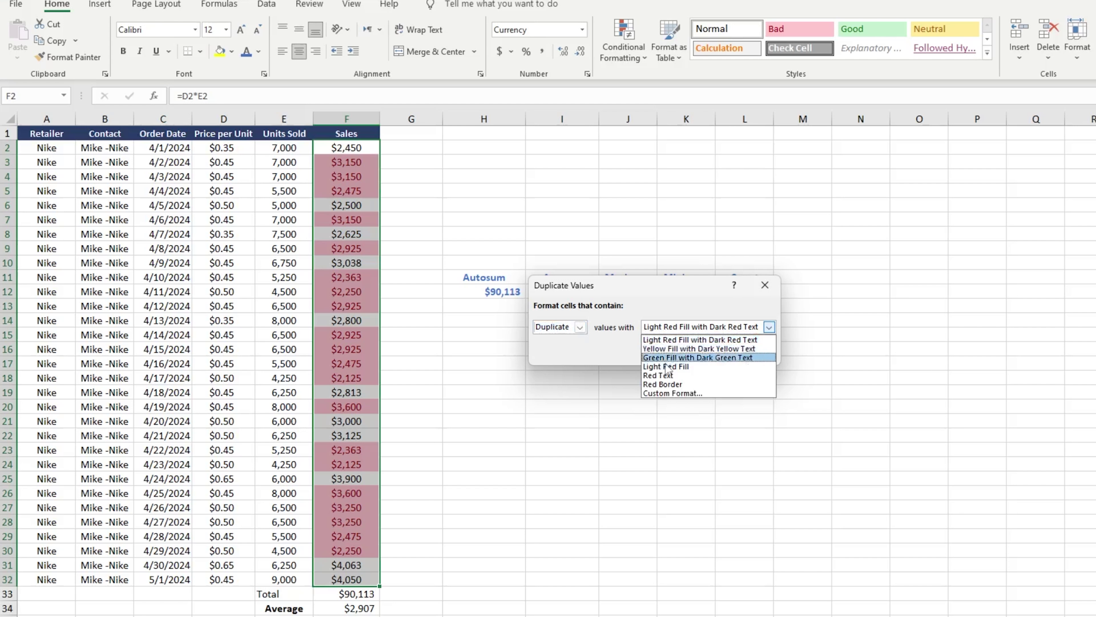
pyautogui.click(690, 366)
pyautogui.click(692, 326)
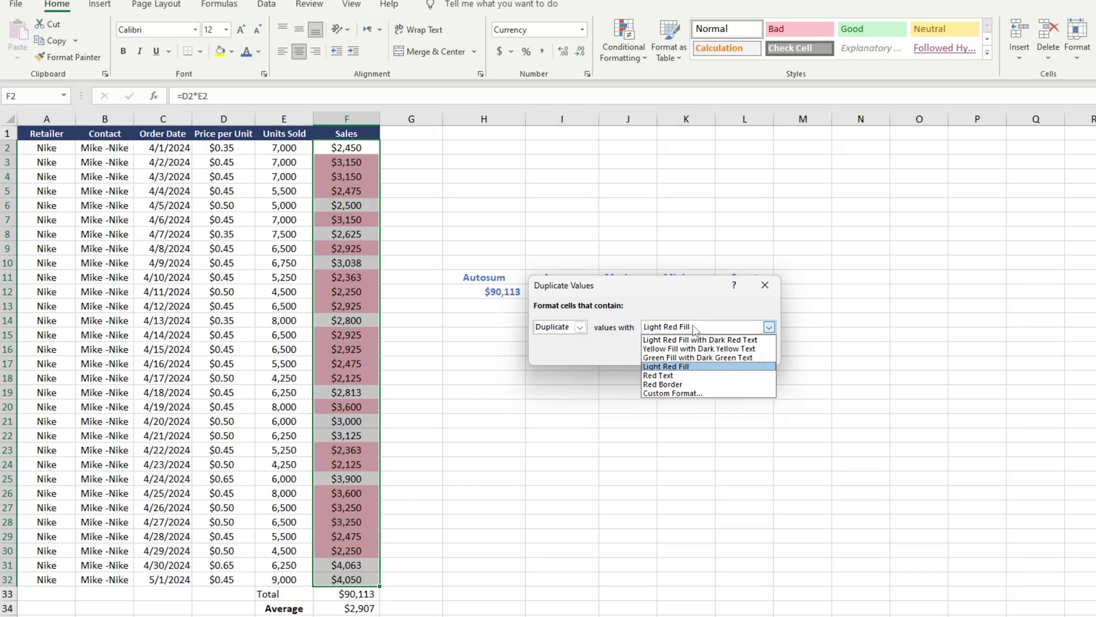
pyautogui.click(680, 358)
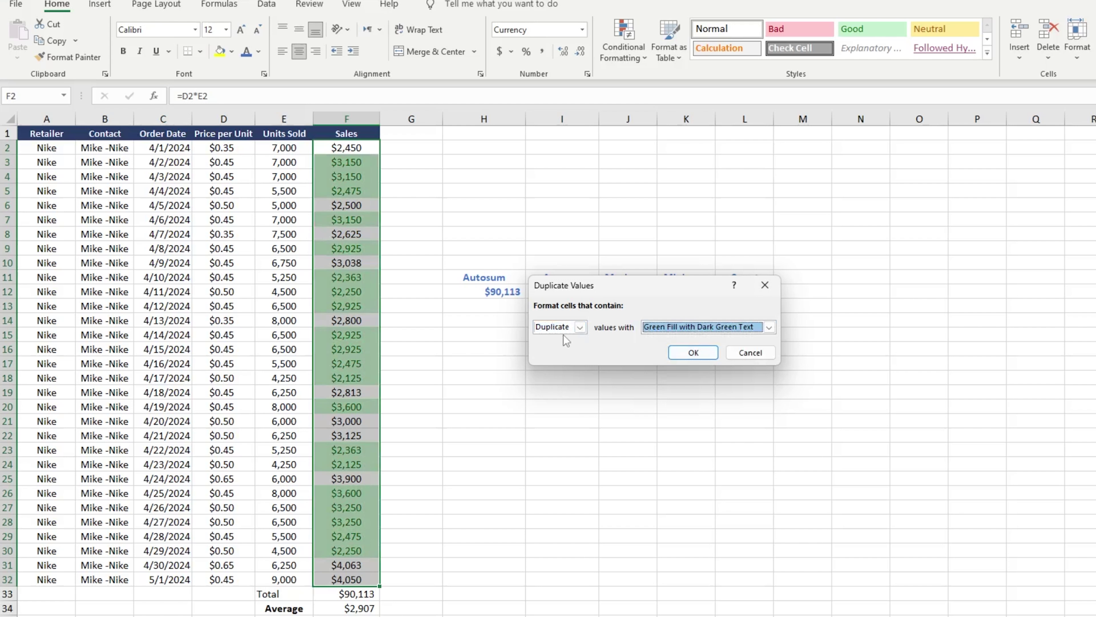
# Step: Try highlighting Unique instead of Duplicate Sales values, switch back to Duplicate and cancel the rule
pyautogui.click(580, 326)
pyautogui.click(554, 349)
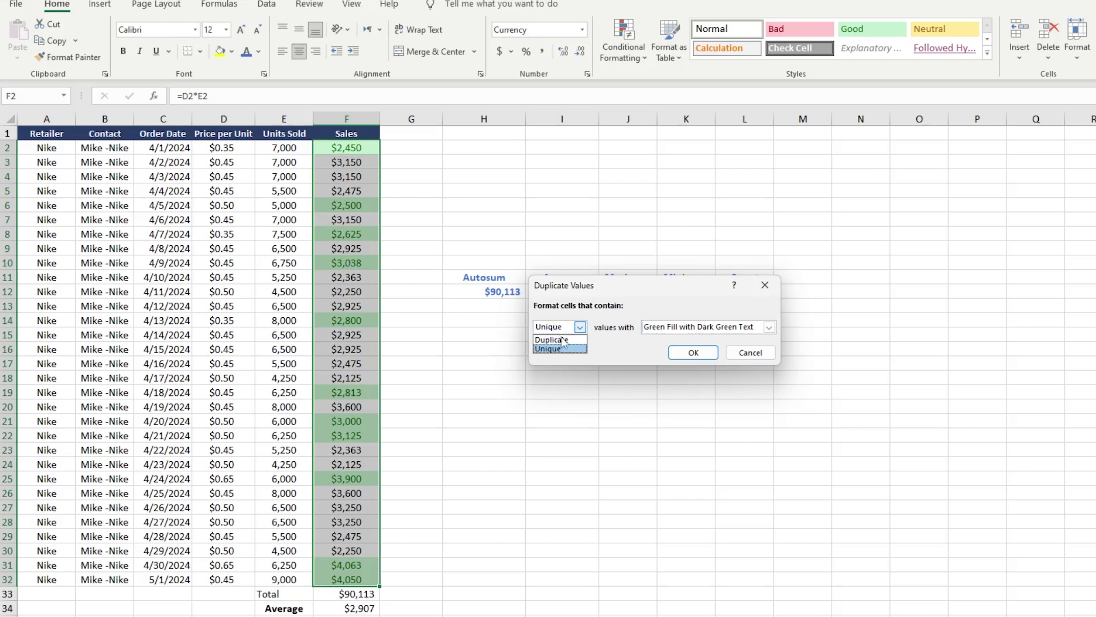
pyautogui.click(549, 340)
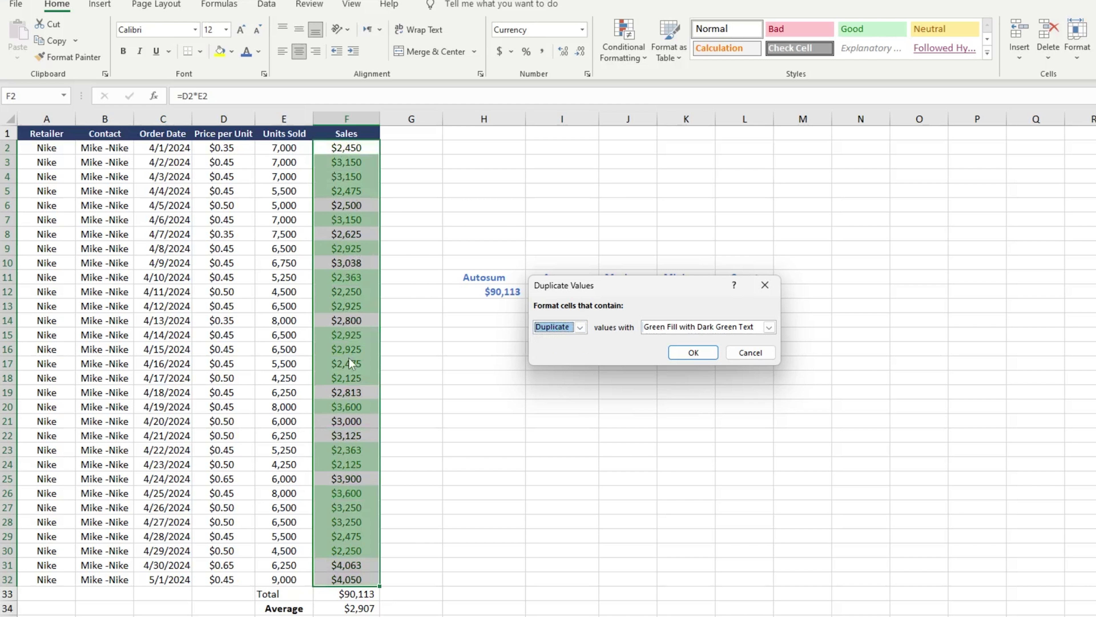
pyautogui.click(746, 352)
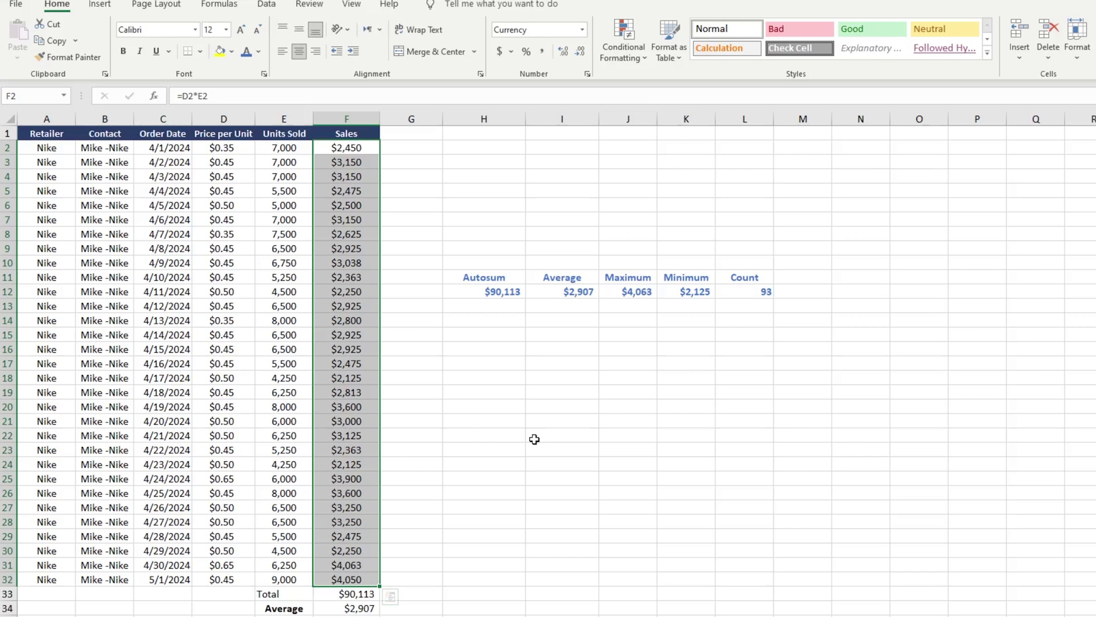
# Step: Select the Units Sold values in E2:E32 and look through the highlight and top/bottom conditional formatting rules
pyautogui.moveTo(280, 151); pyautogui.dragTo(303, 581)
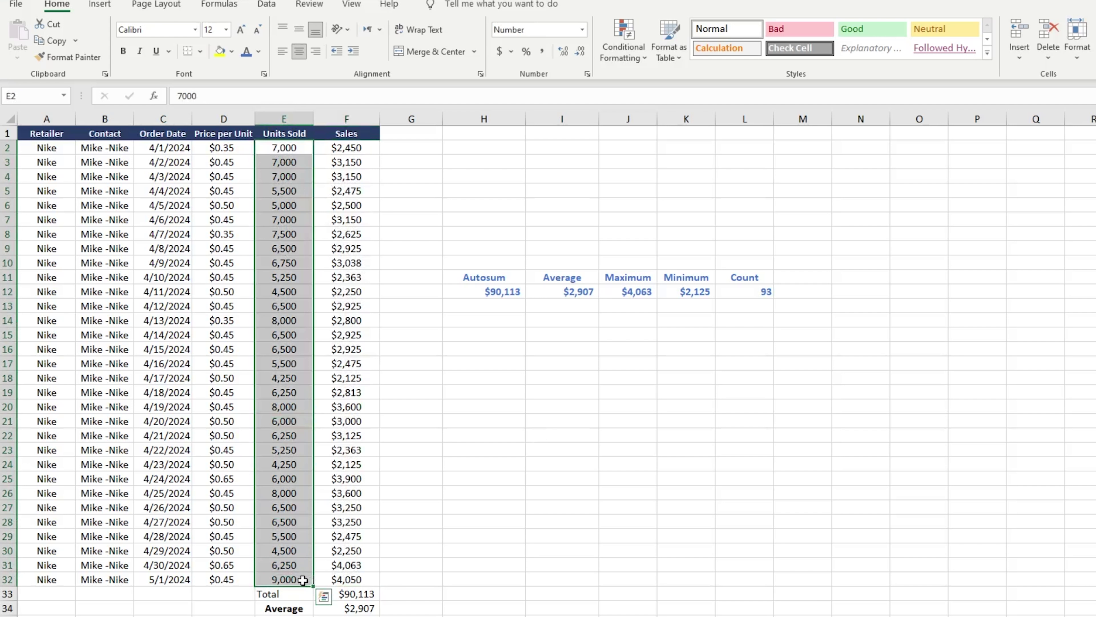
pyautogui.click(648, 33)
pyautogui.moveTo(652, 81)
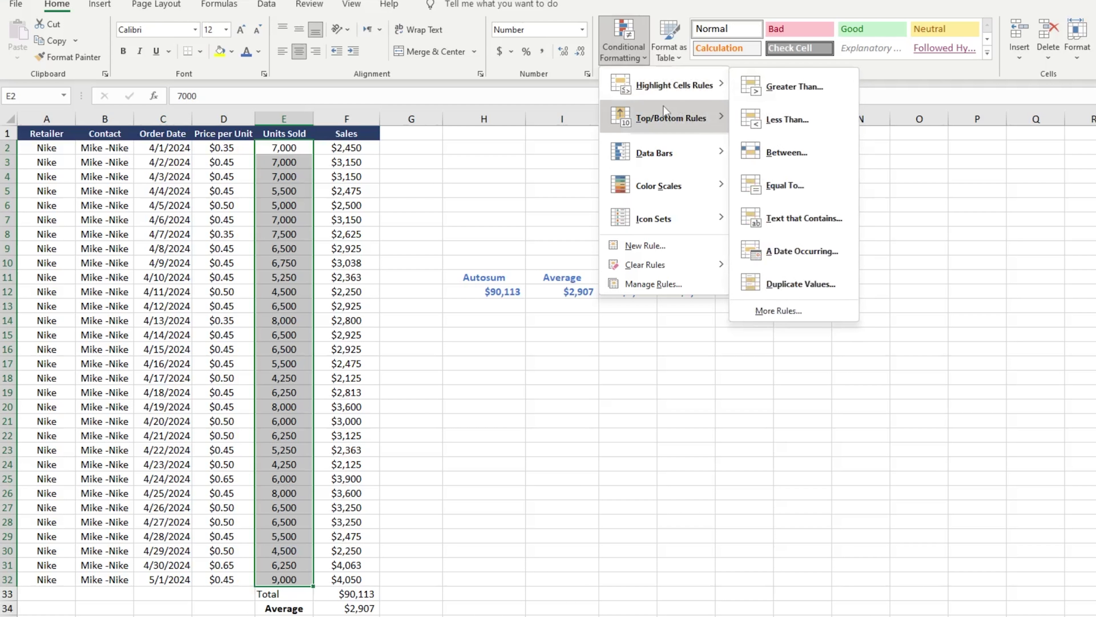
pyautogui.moveTo(653, 115)
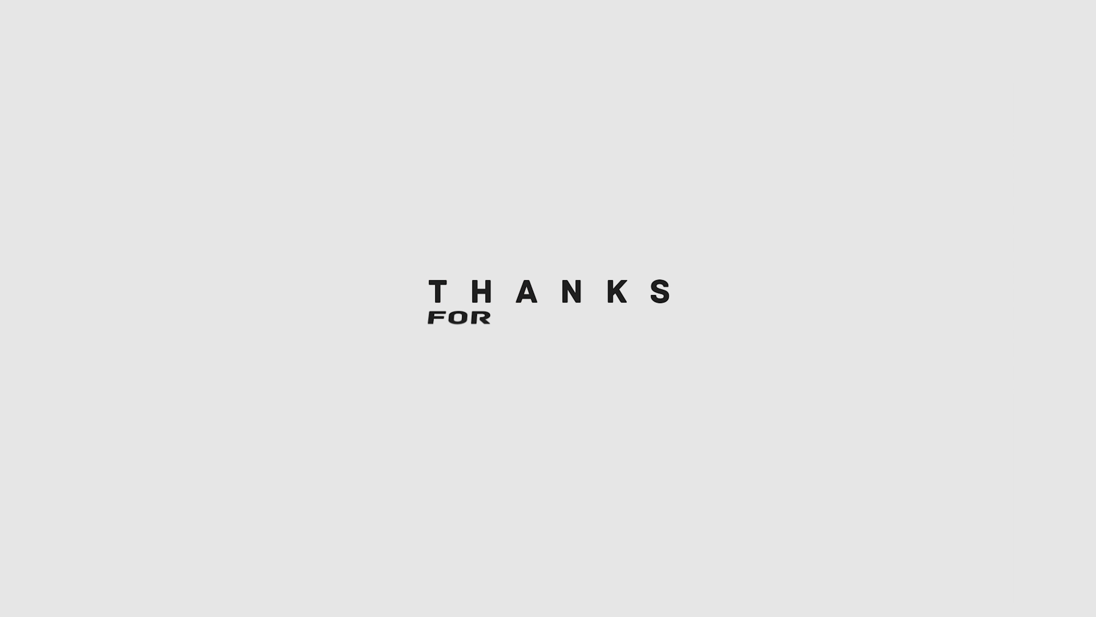